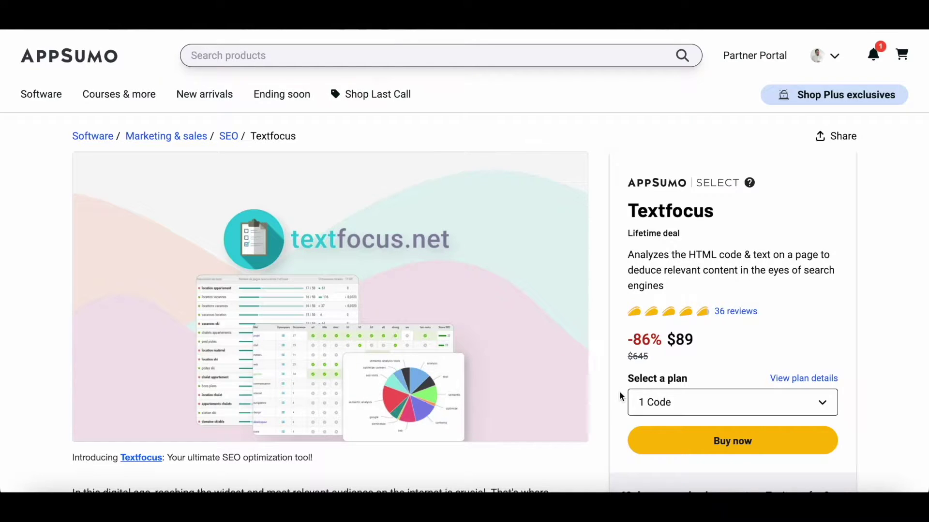
Step: Review the Textfocus lifetime deal page on AppSumo, including its summary and product overview
{"action": "scroll", "coordinate": [619, 396], "scroll_direction": "down", "scroll_amount": 12}
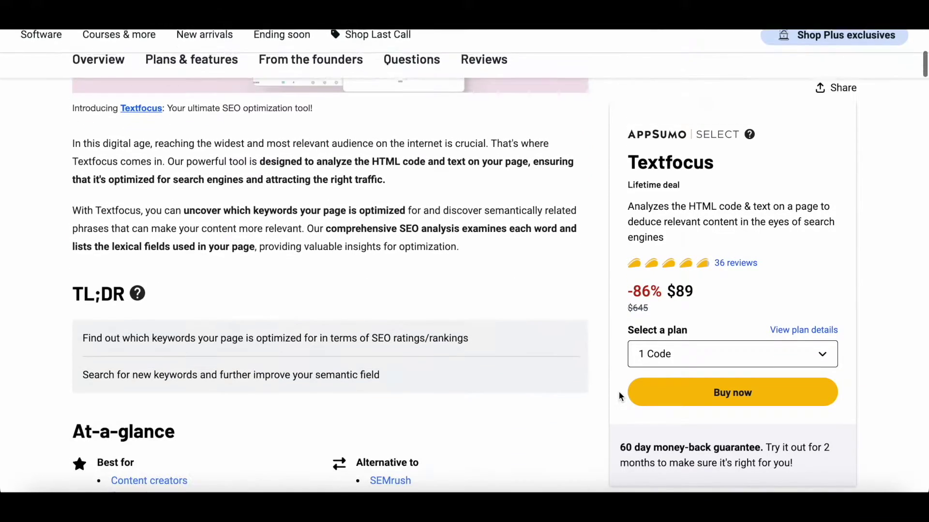
{"action": "scroll", "coordinate": [619, 396], "scroll_direction": "down", "scroll_amount": 6}
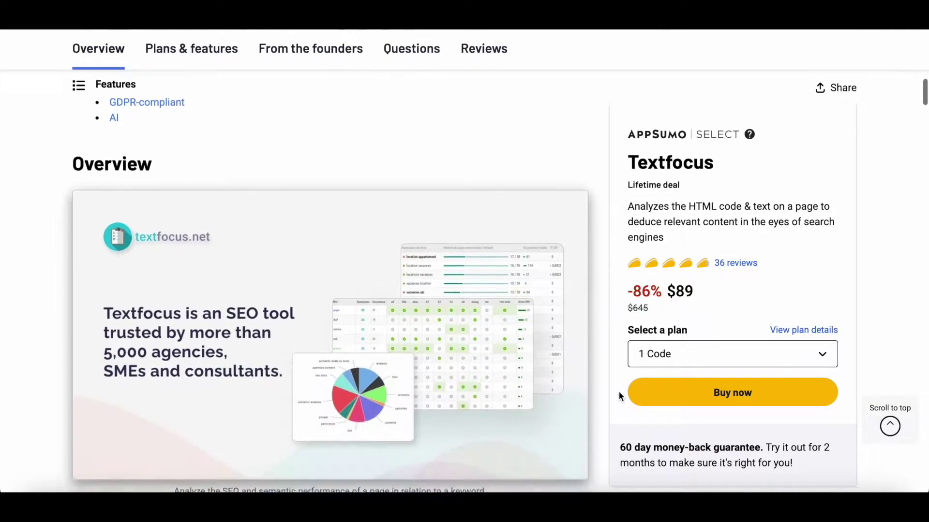
{"action": "scroll", "coordinate": [619, 392], "scroll_direction": "down", "scroll_amount": 1}
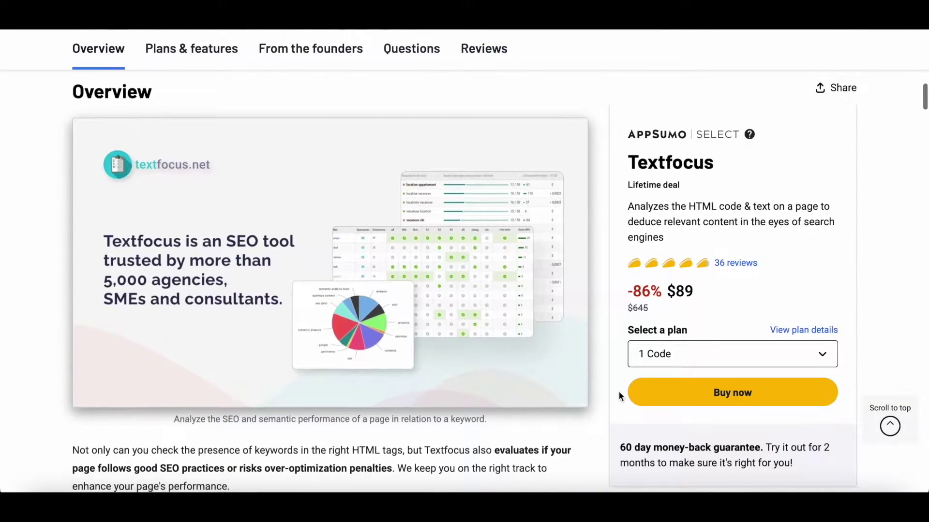
{"action": "scroll", "coordinate": [619, 396], "scroll_direction": "down", "scroll_amount": 7}
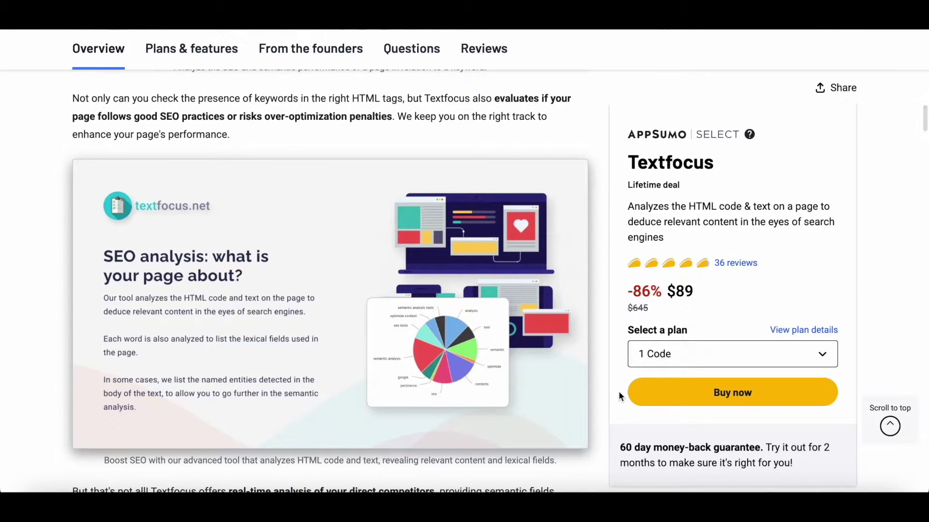
{"action": "scroll", "coordinate": [619, 396], "scroll_direction": "down", "scroll_amount": 1}
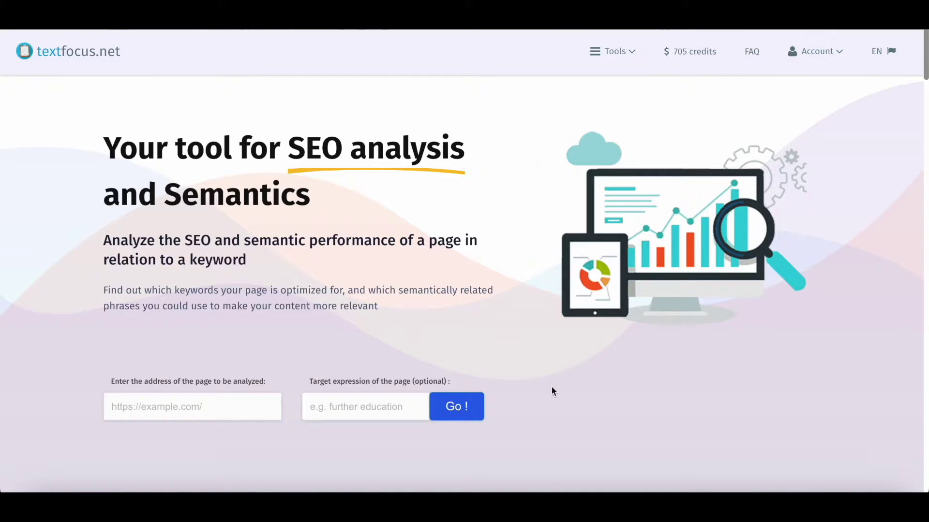
Step: Switch to the Textfocus website and examine its homepage sections on semantic analysis, keyword tags, semantic suggestions, synonyms and credit packages
{"action": "scroll", "coordinate": [551, 387], "scroll_direction": "down", "scroll_amount": 10}
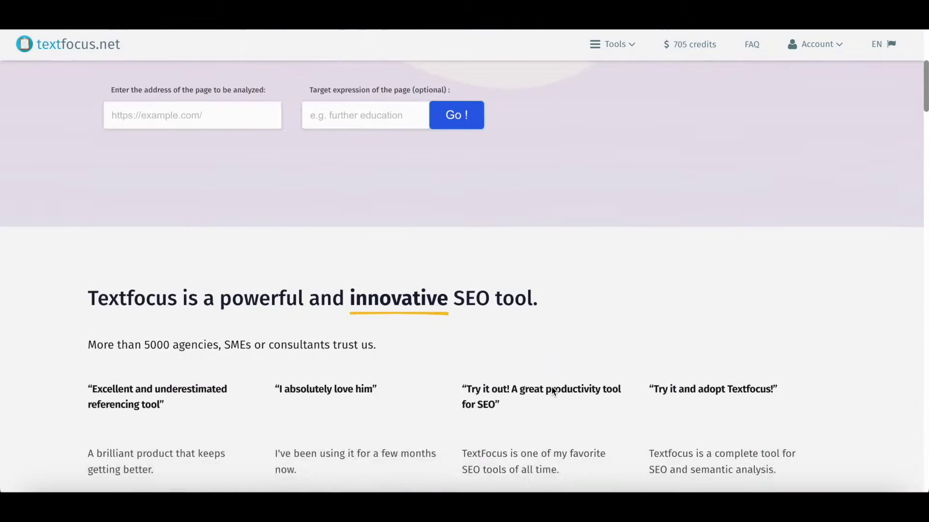
{"action": "scroll", "coordinate": [553, 391], "scroll_direction": "down", "scroll_amount": 5}
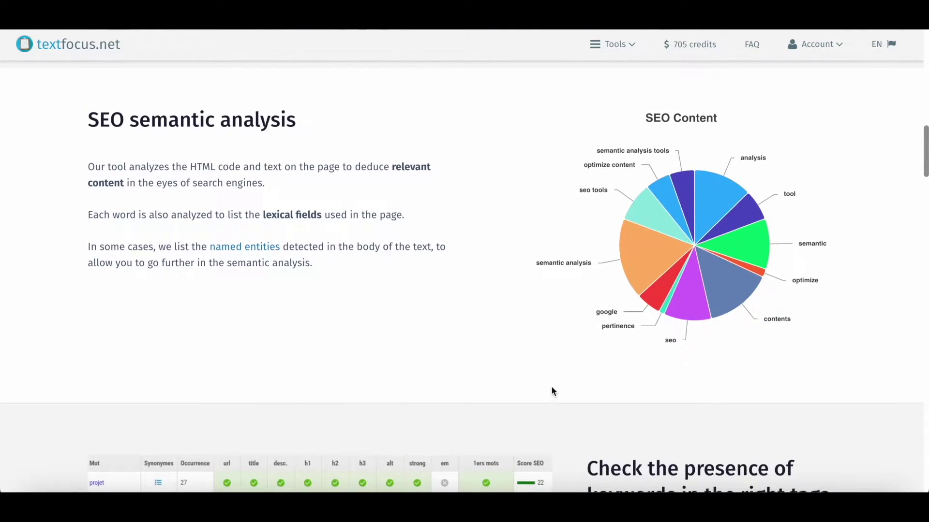
{"action": "scroll", "coordinate": [552, 388], "scroll_direction": "down", "scroll_amount": 5}
{"action": "scroll", "coordinate": [553, 391], "scroll_direction": "down", "scroll_amount": 2}
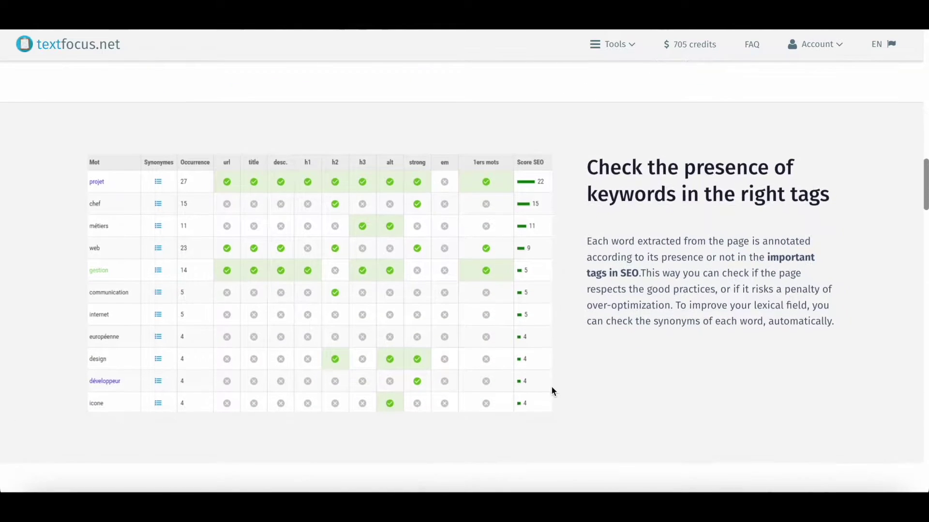
{"action": "scroll", "coordinate": [553, 391], "scroll_direction": "down", "scroll_amount": 6}
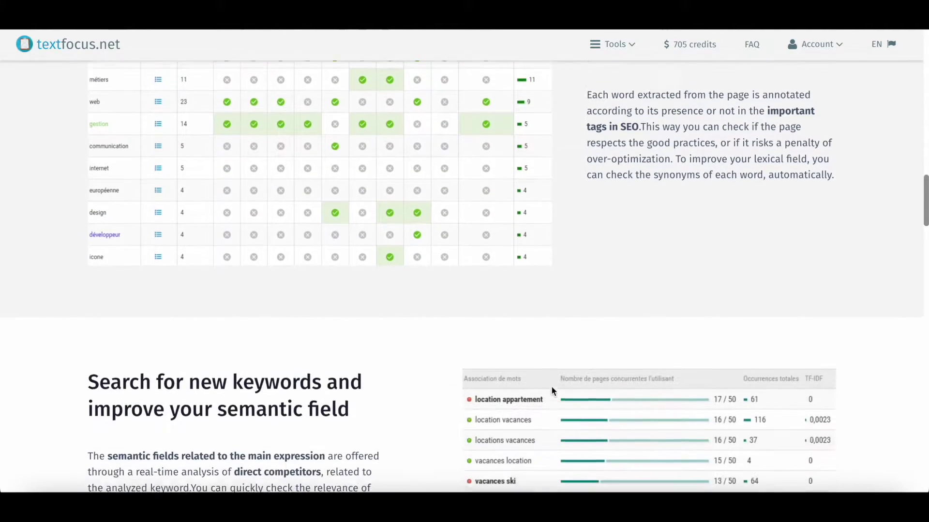
{"action": "scroll", "coordinate": [552, 391], "scroll_direction": "down", "scroll_amount": 3}
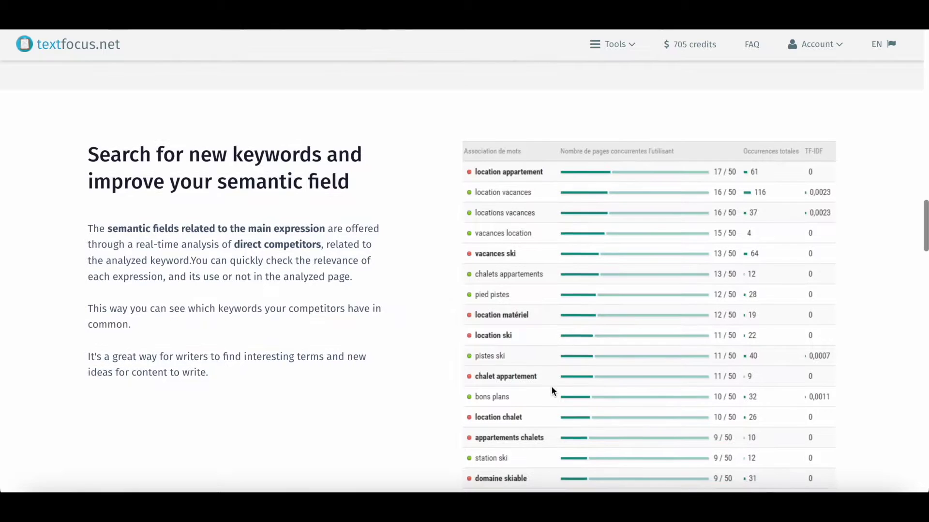
{"action": "scroll", "coordinate": [553, 391], "scroll_direction": "down", "scroll_amount": 8}
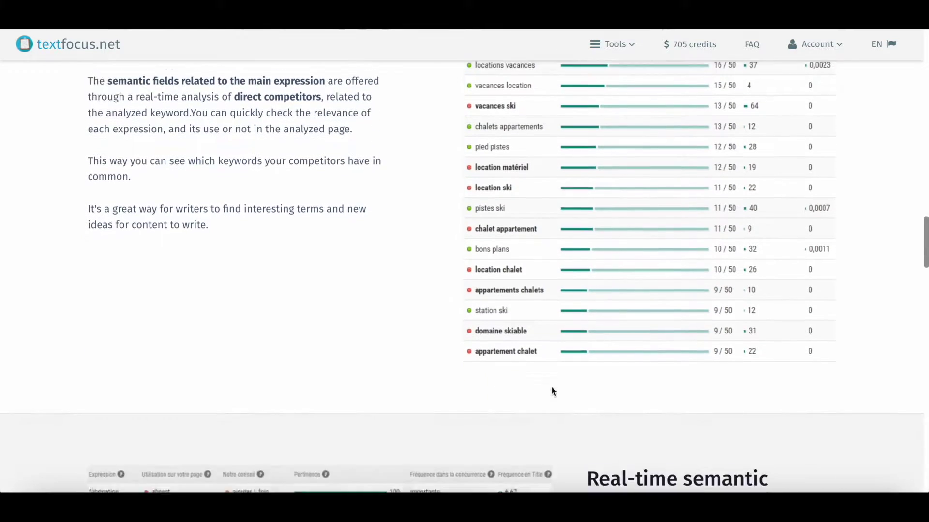
{"action": "scroll", "coordinate": [553, 391], "scroll_direction": "down", "scroll_amount": 3}
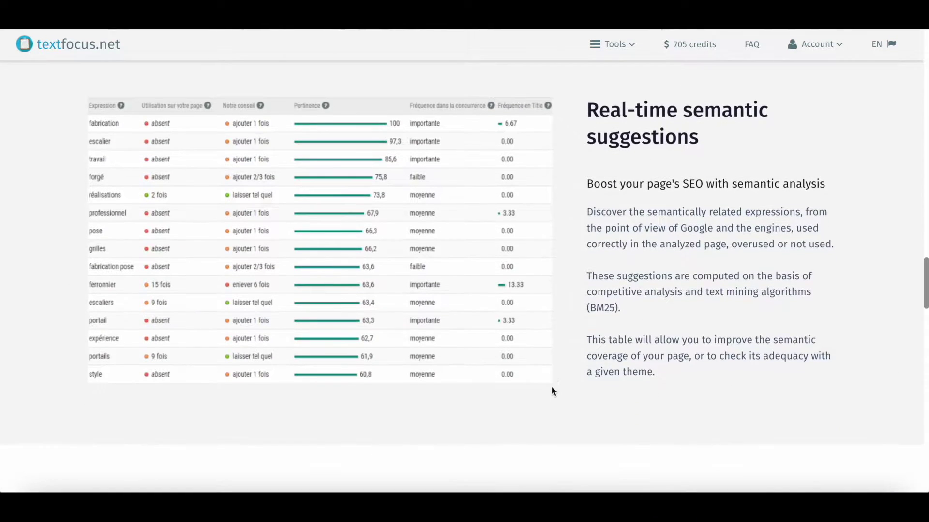
{"action": "scroll", "coordinate": [553, 391], "scroll_direction": "down", "scroll_amount": 8}
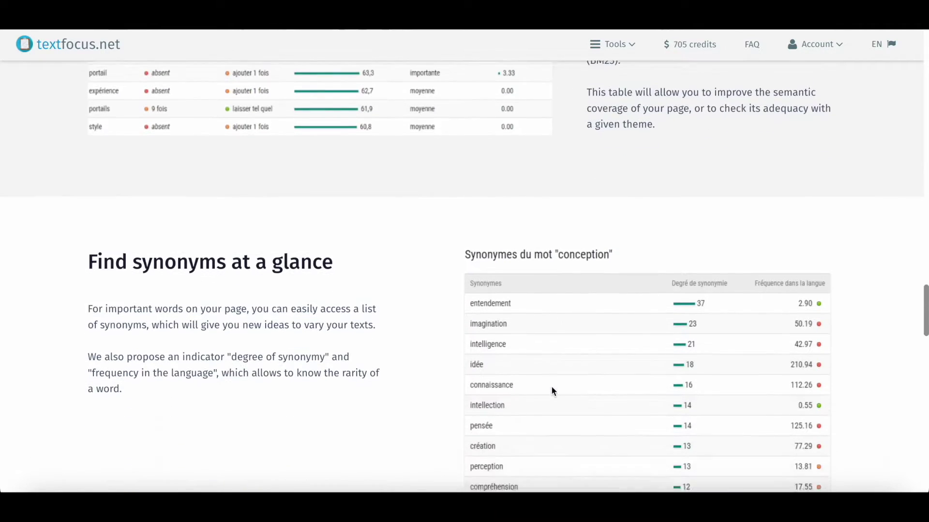
{"action": "scroll", "coordinate": [554, 390], "scroll_direction": "down", "scroll_amount": 8}
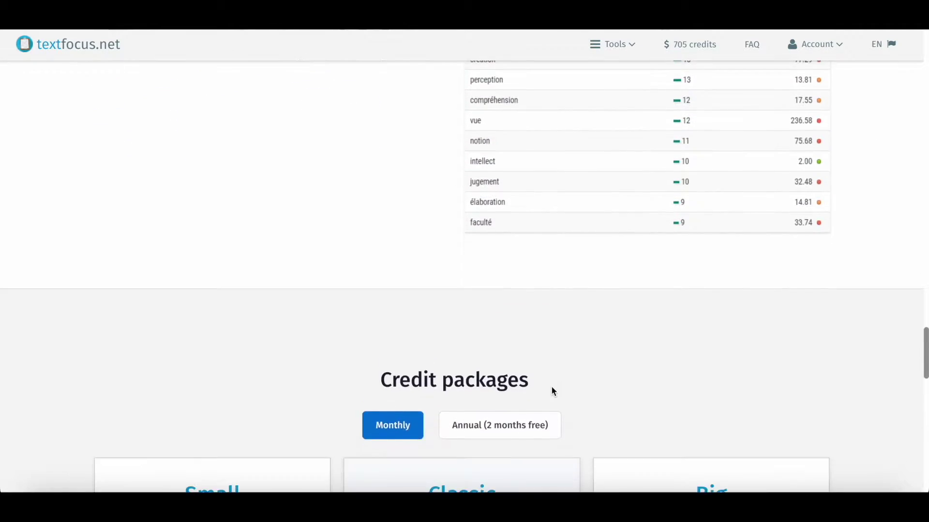
{"action": "scroll", "coordinate": [554, 390], "scroll_direction": "up", "scroll_amount": 20}
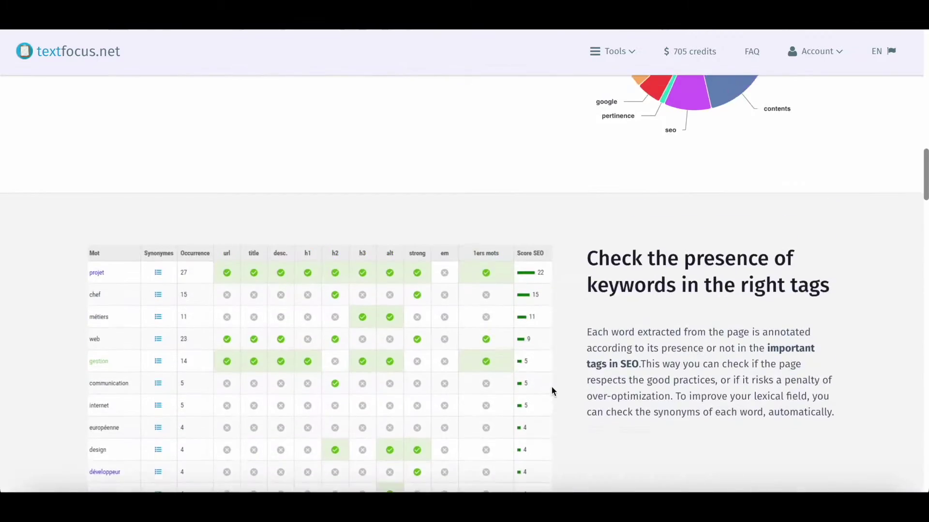
{"action": "scroll", "coordinate": [553, 391], "scroll_direction": "up", "scroll_amount": 10}
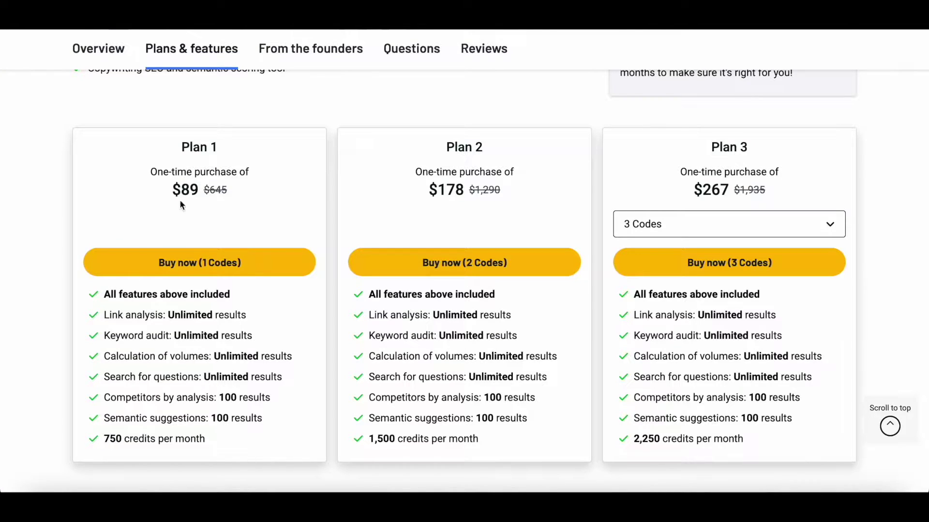
Step: On the AppSumo deal page, highlight Plan 1's one-time price and its monthly credit allowance
{"action": "left_click_drag", "start_coordinate": [173, 193], "coordinate": [199, 191]}
{"action": "left_click", "coordinate": [243, 212]}
{"action": "left_click_drag", "start_coordinate": [215, 440], "coordinate": [105, 441]}
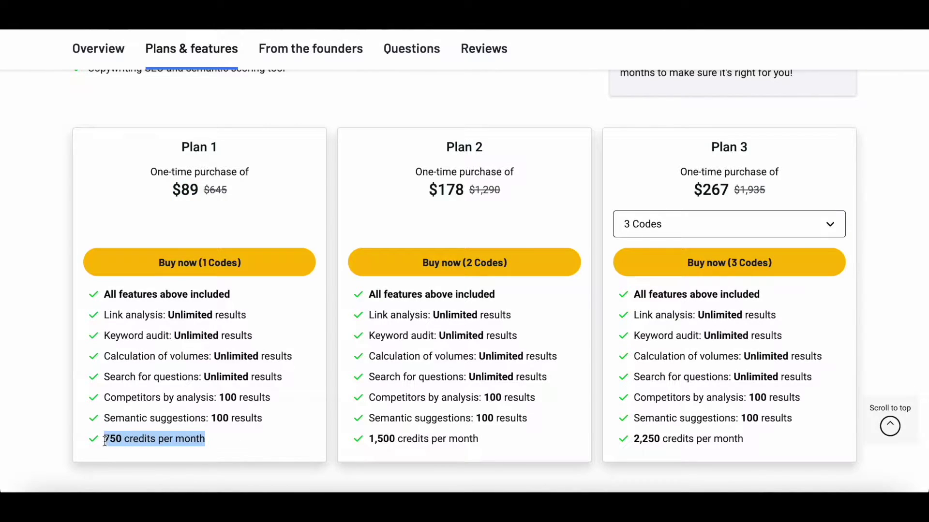
{"action": "left_click", "coordinate": [44, 405]}
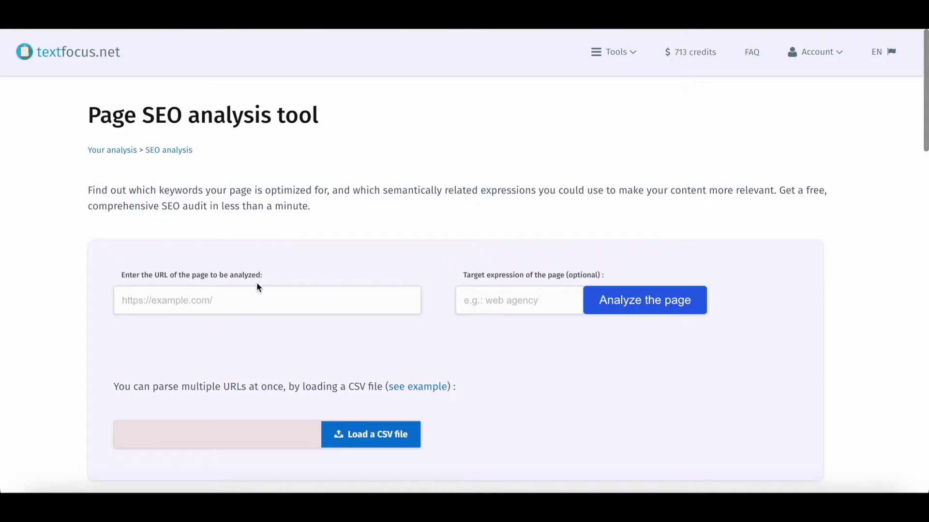
{"action": "left_click", "coordinate": [248, 306]}
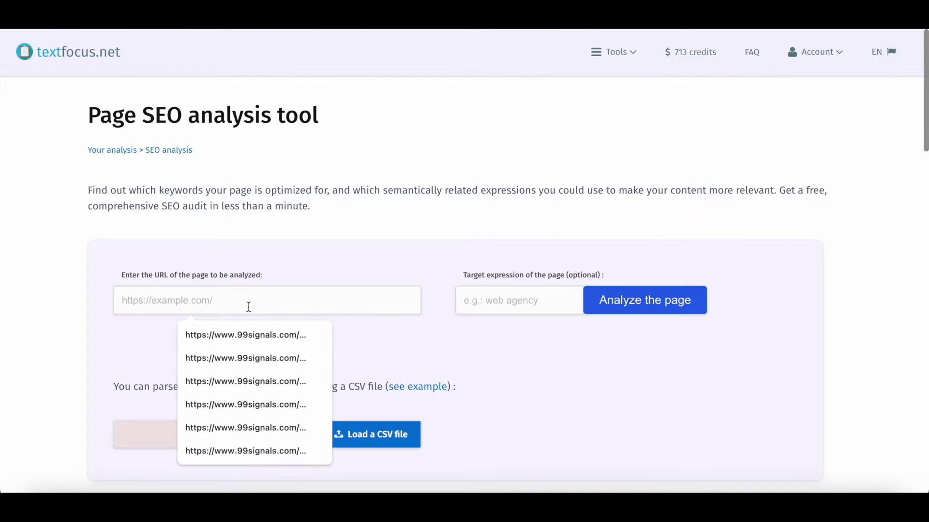
{"action": "type", "text": "https://www.99signals.com/best-affiliate-marketing-programs/"}
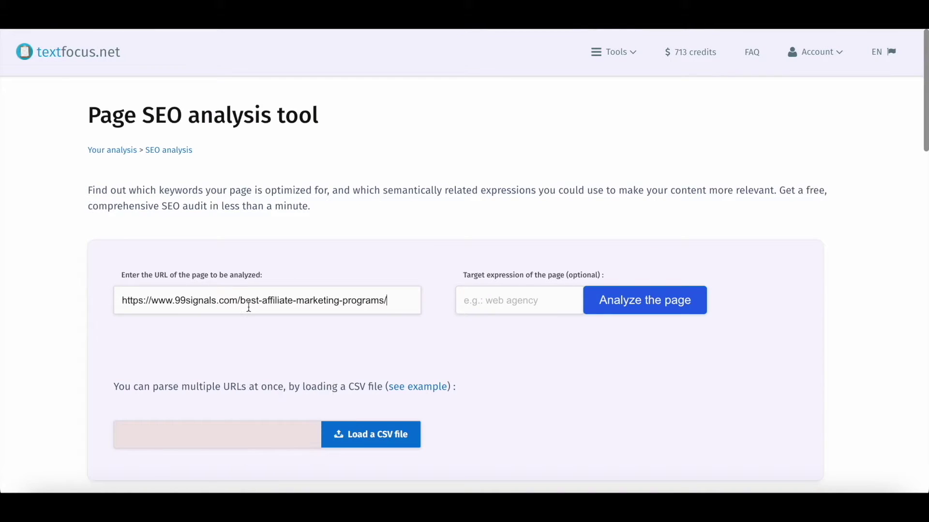
{"action": "left_click", "coordinate": [536, 303]}
{"action": "left_click", "coordinate": [558, 331]}
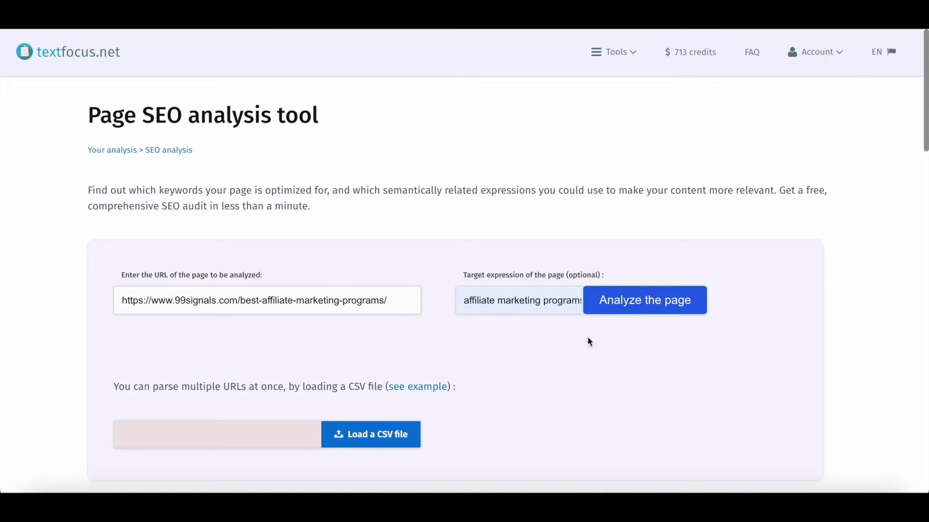
{"action": "left_click", "coordinate": [646, 313]}
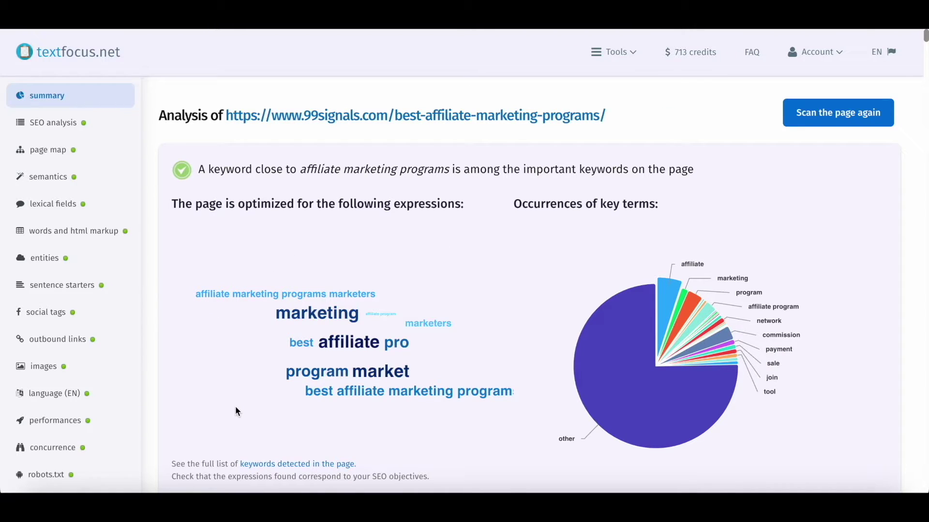
Step: Examine the page's SEO score and the table of analysed criteria, including search volume, meta tags and heading tags
{"action": "scroll", "coordinate": [236, 411], "scroll_direction": "down", "scroll_amount": 10}
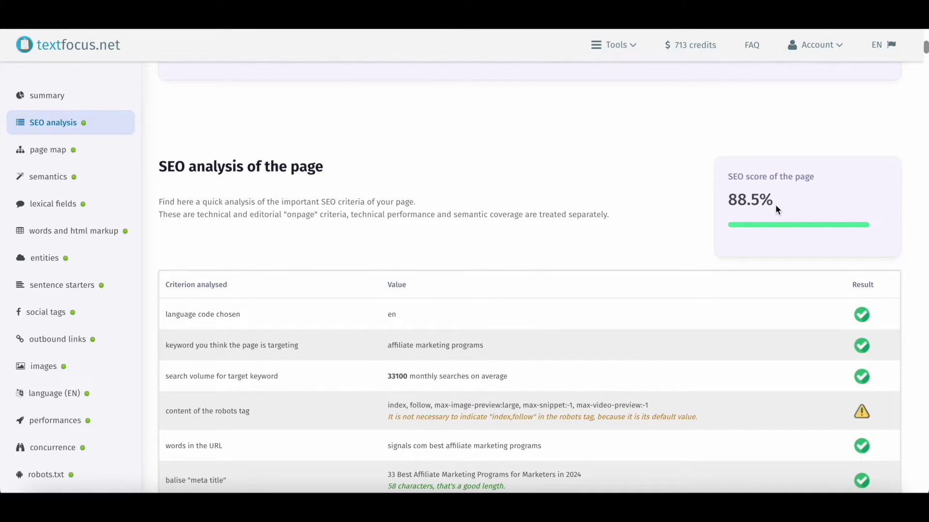
{"action": "scroll", "coordinate": [675, 289], "scroll_direction": "down", "scroll_amount": 1}
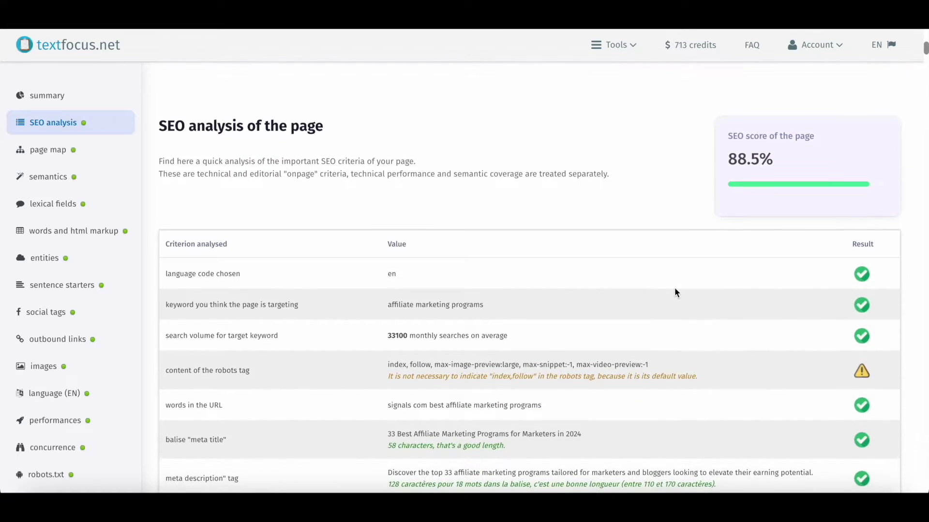
{"action": "scroll", "coordinate": [676, 289], "scroll_direction": "up", "scroll_amount": 1}
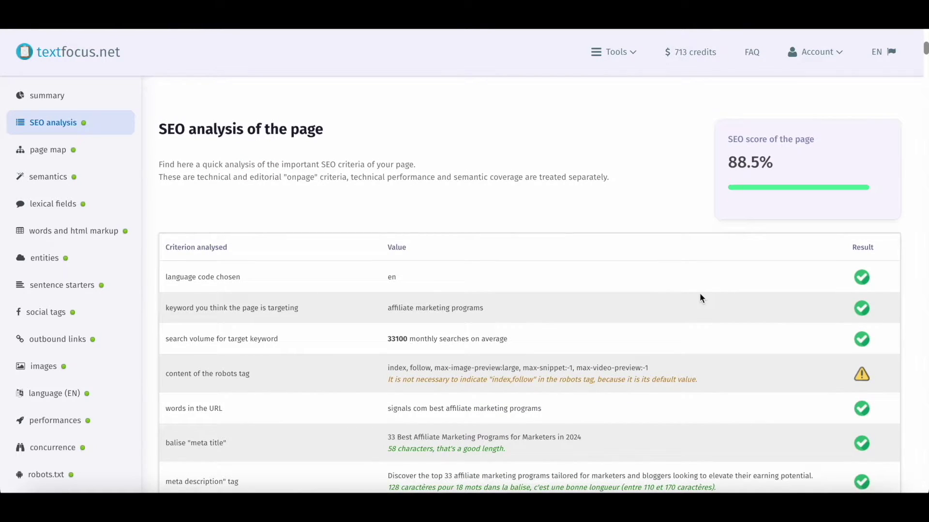
{"action": "scroll", "coordinate": [700, 295], "scroll_direction": "down", "scroll_amount": 5}
{"action": "scroll", "coordinate": [699, 295], "scroll_direction": "up", "scroll_amount": 3}
{"action": "scroll", "coordinate": [700, 294], "scroll_direction": "up", "scroll_amount": 1}
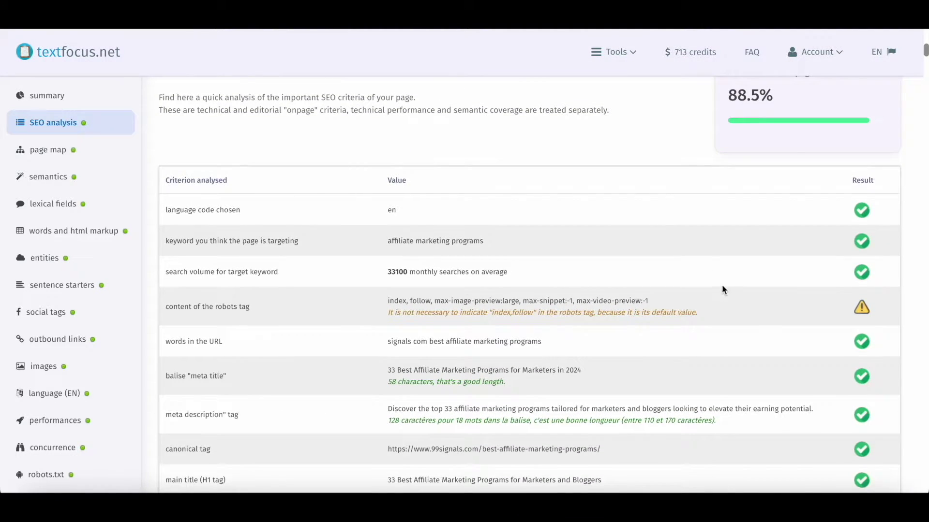
{"action": "scroll", "coordinate": [723, 289], "scroll_direction": "up", "scroll_amount": 2}
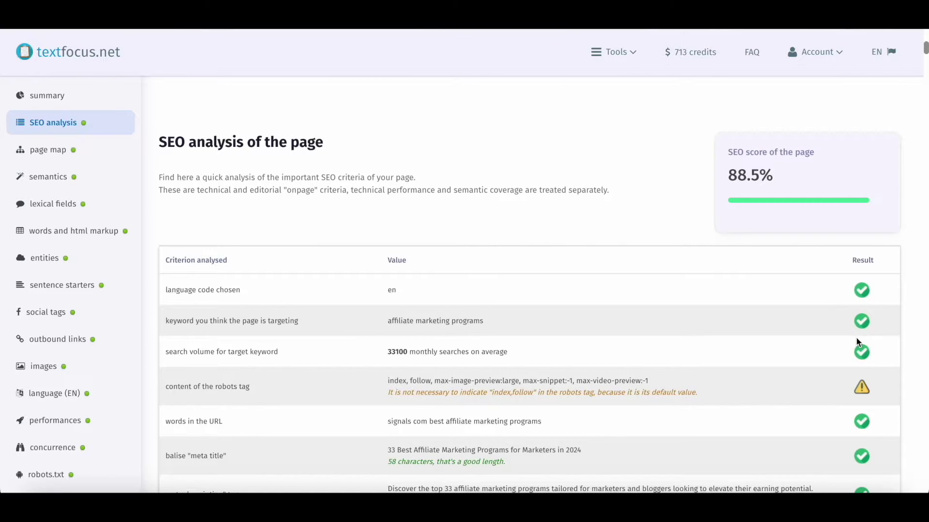
{"action": "scroll", "coordinate": [848, 399], "scroll_direction": "down", "scroll_amount": 4}
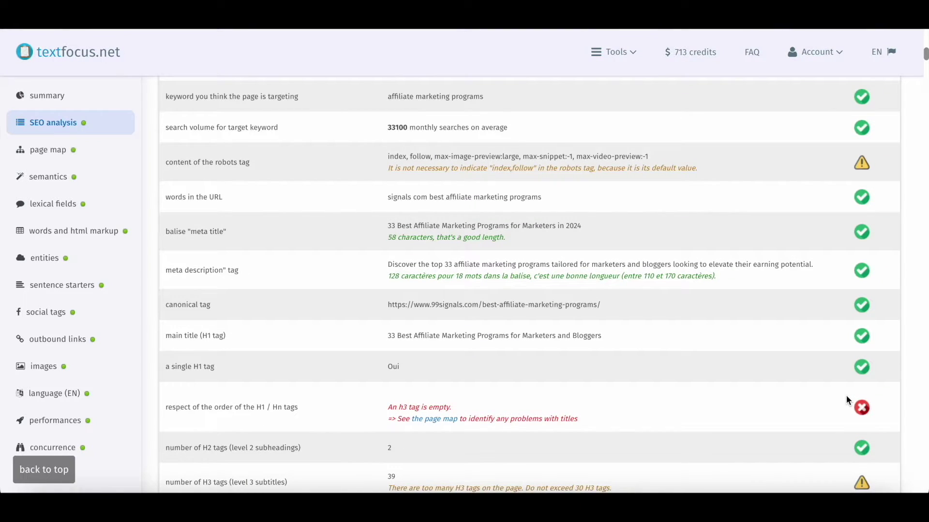
{"action": "scroll", "coordinate": [846, 399], "scroll_direction": "up", "scroll_amount": 1}
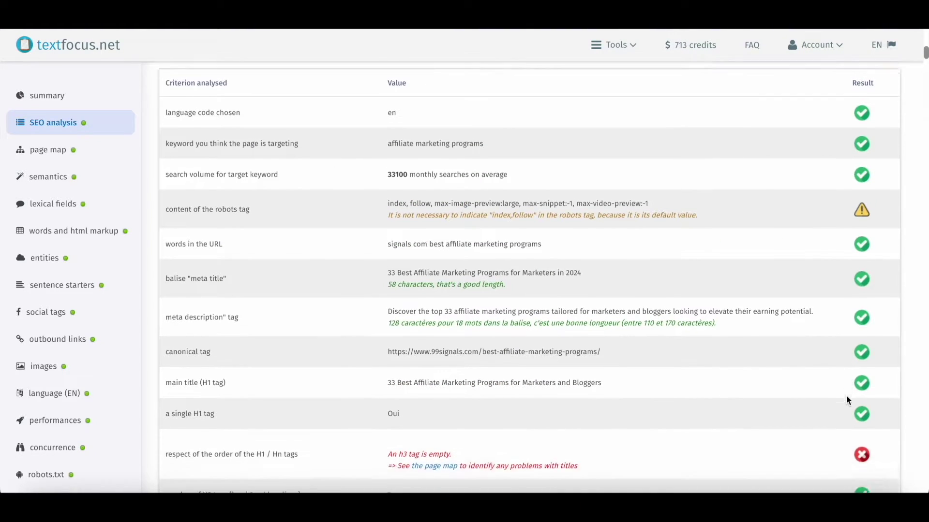
{"action": "scroll", "coordinate": [846, 396], "scroll_direction": "down", "scroll_amount": 2}
{"action": "scroll", "coordinate": [866, 416], "scroll_direction": "up", "scroll_amount": 1}
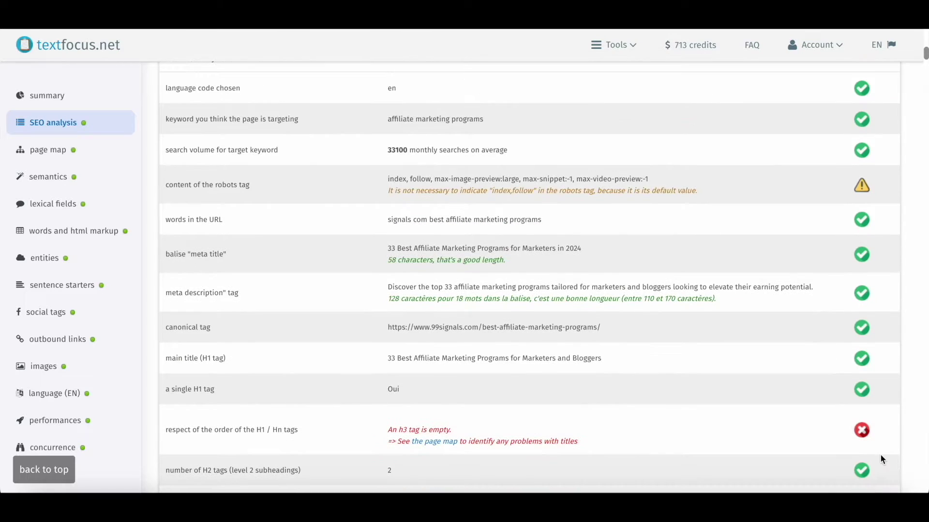
{"action": "scroll", "coordinate": [860, 439], "scroll_direction": "up", "scroll_amount": 5}
{"action": "scroll", "coordinate": [809, 438], "scroll_direction": "down", "scroll_amount": 3}
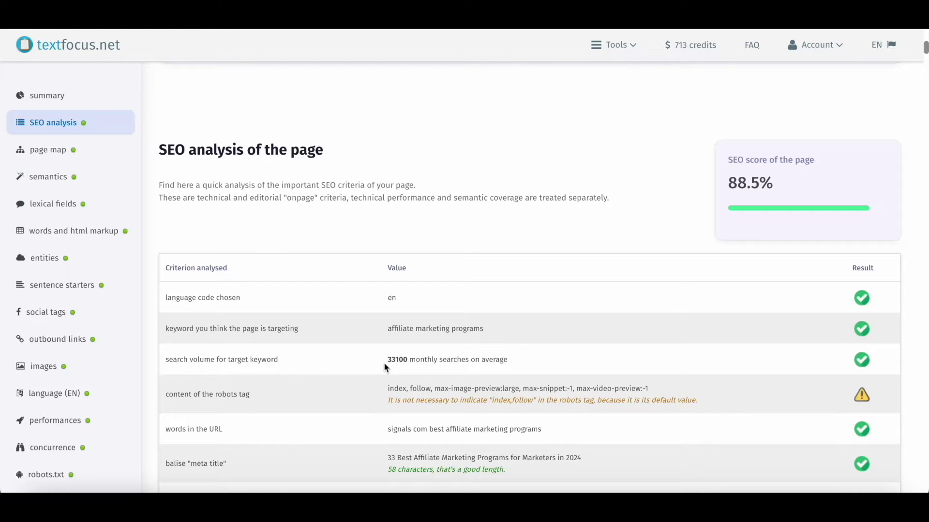
{"action": "scroll", "coordinate": [372, 389], "scroll_direction": "down", "scroll_amount": 5}
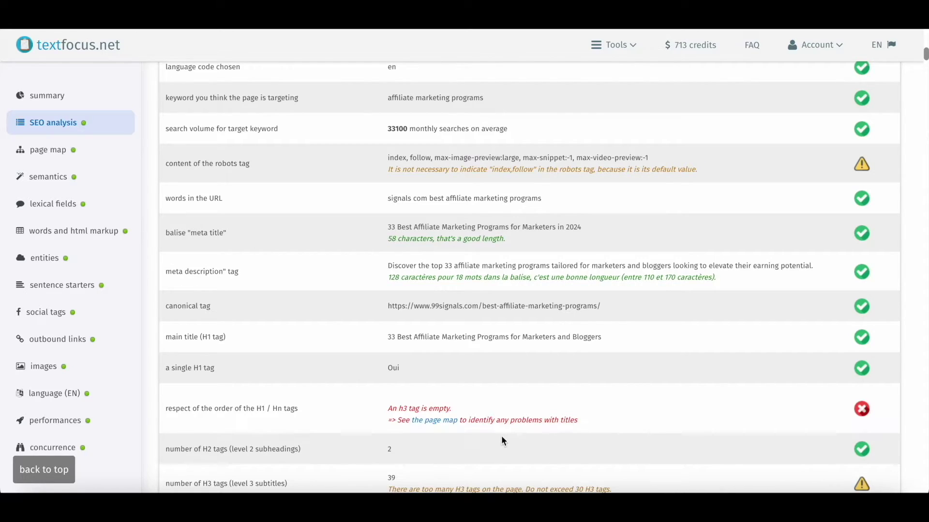
Step: Follow the page map link in the H1 / Hn tag order result and examine the page's heading structure
{"action": "left_click", "coordinate": [441, 420]}
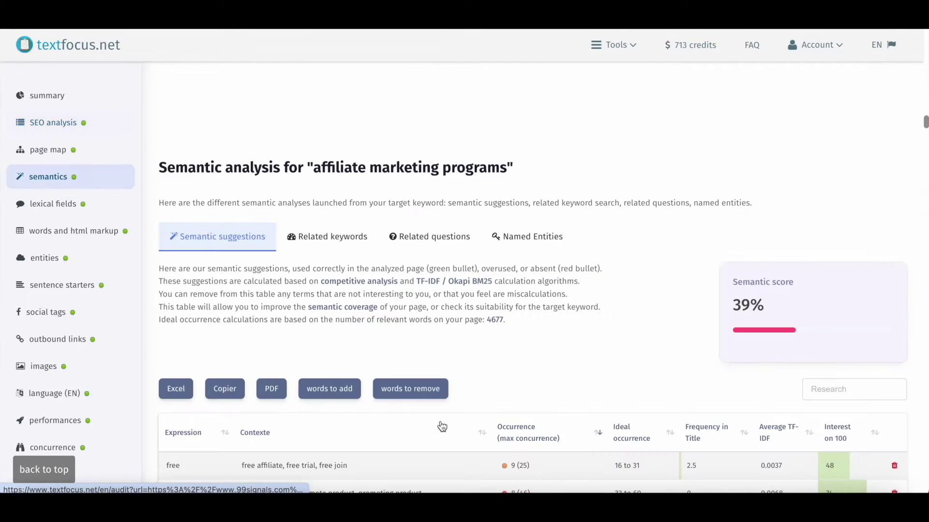
{"action": "scroll", "coordinate": [441, 424], "scroll_direction": "up", "scroll_amount": 10}
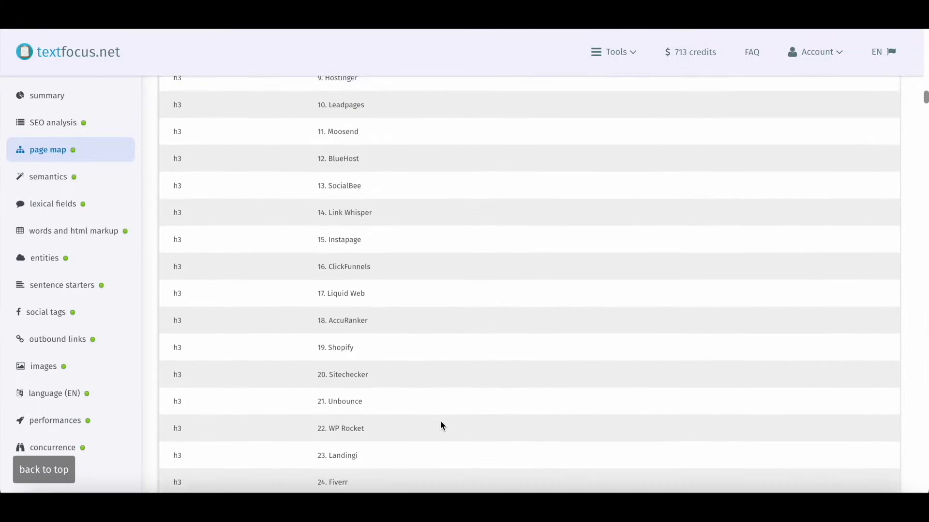
{"action": "scroll", "coordinate": [441, 425], "scroll_direction": "up", "scroll_amount": 6}
{"action": "scroll", "coordinate": [441, 424], "scroll_direction": "down", "scroll_amount": 7}
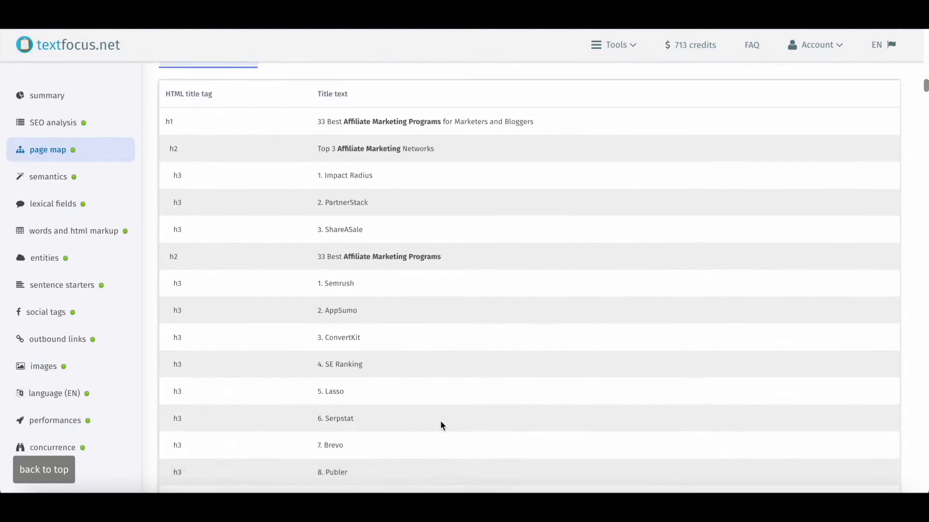
Step: Compare the page map's list of headings with the published 99signals article, down to the Final Thoughts section
{"action": "scroll", "coordinate": [441, 424], "scroll_direction": "down", "scroll_amount": 12}
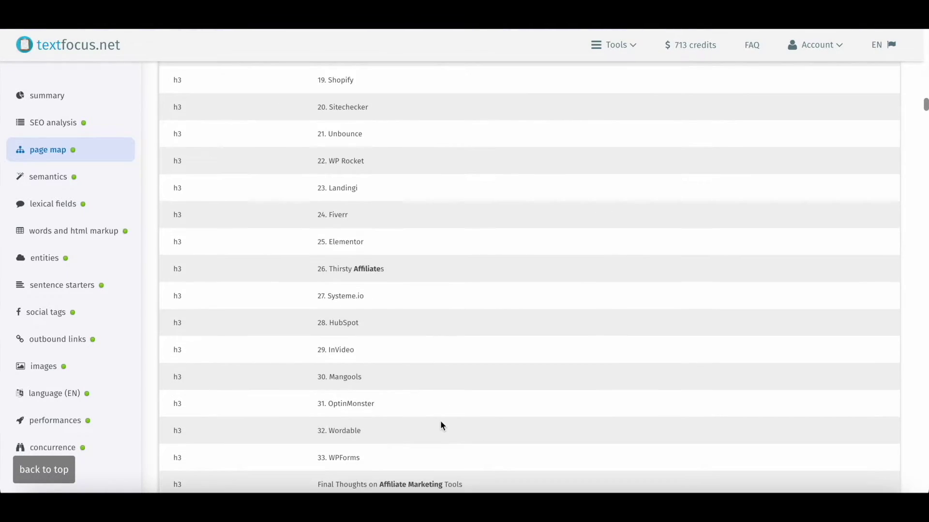
{"action": "scroll", "coordinate": [441, 424], "scroll_direction": "down", "scroll_amount": 3}
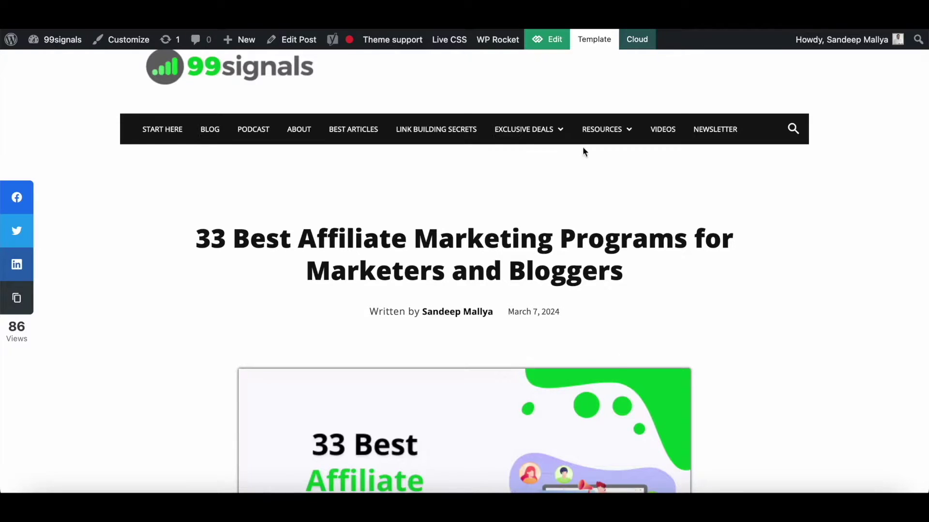
{"action": "scroll", "coordinate": [583, 147], "scroll_direction": "down", "scroll_amount": 10}
{"action": "scroll", "coordinate": [615, 352], "scroll_direction": "down", "scroll_amount": 10}
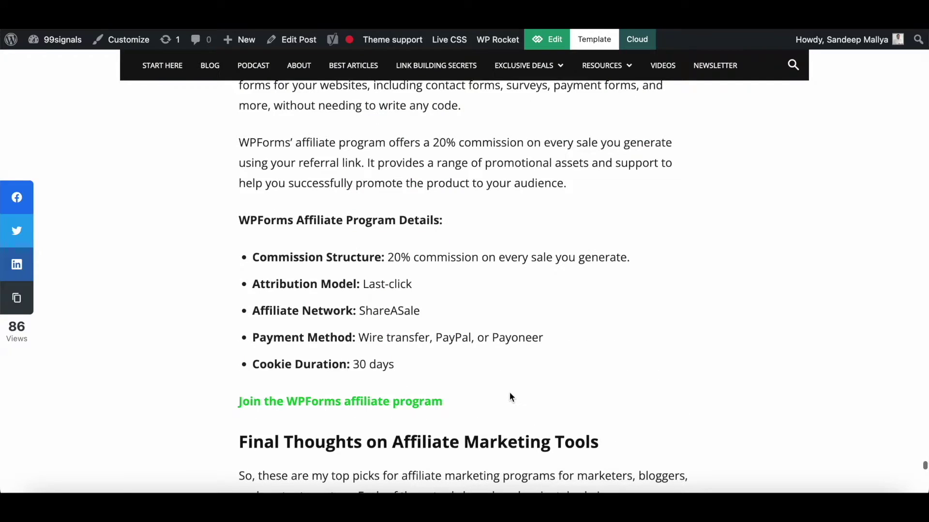
{"action": "scroll", "coordinate": [510, 395], "scroll_direction": "down", "scroll_amount": 10}
{"action": "scroll", "coordinate": [509, 393], "scroll_direction": "down", "scroll_amount": 3}
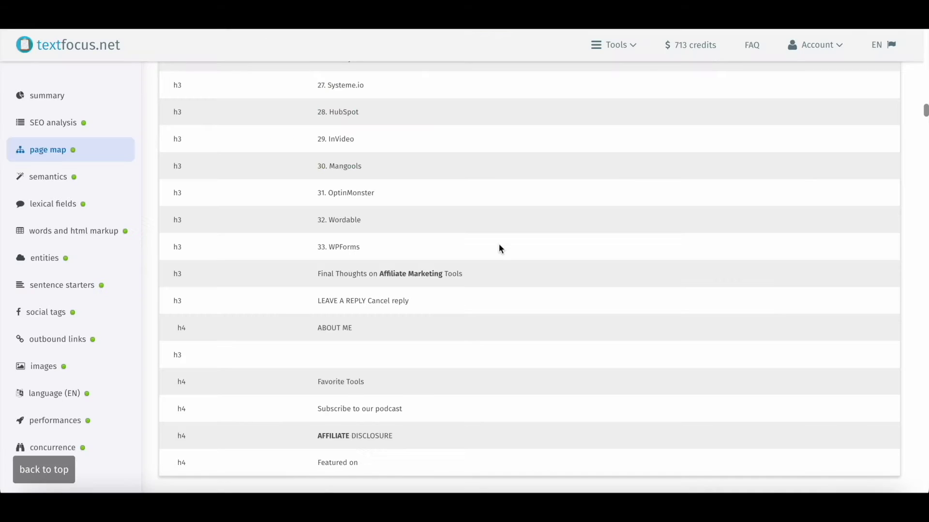
Step: Return to the SEO analysis and examine the remaining criteria, from strong tags and word counts to links, images, social tags and footer text
{"action": "scroll", "coordinate": [499, 245], "scroll_direction": "up", "scroll_amount": 20}
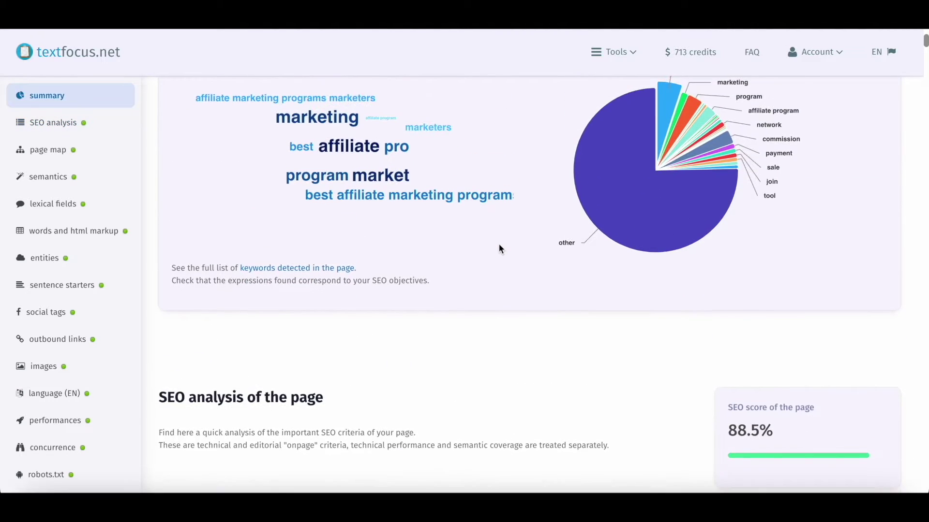
{"action": "scroll", "coordinate": [498, 244], "scroll_direction": "down", "scroll_amount": 12}
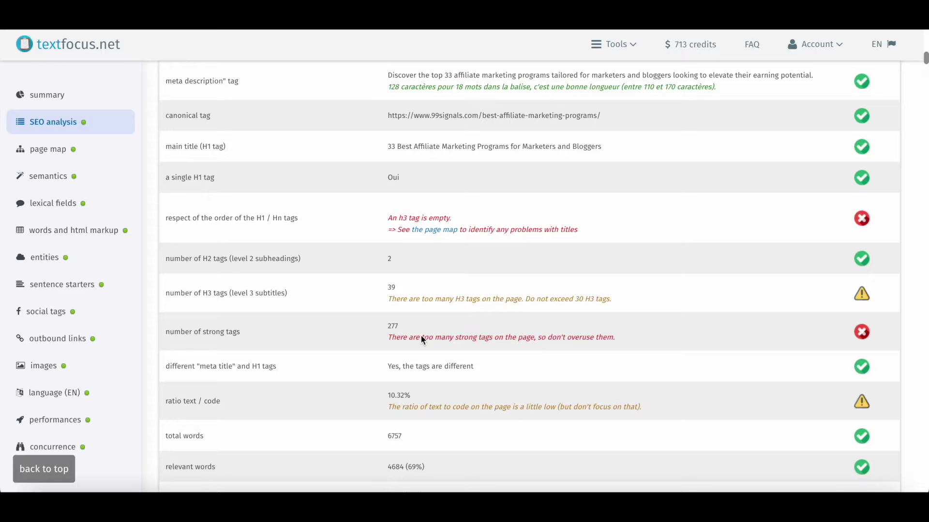
{"action": "scroll", "coordinate": [827, 408], "scroll_direction": "down", "scroll_amount": 2}
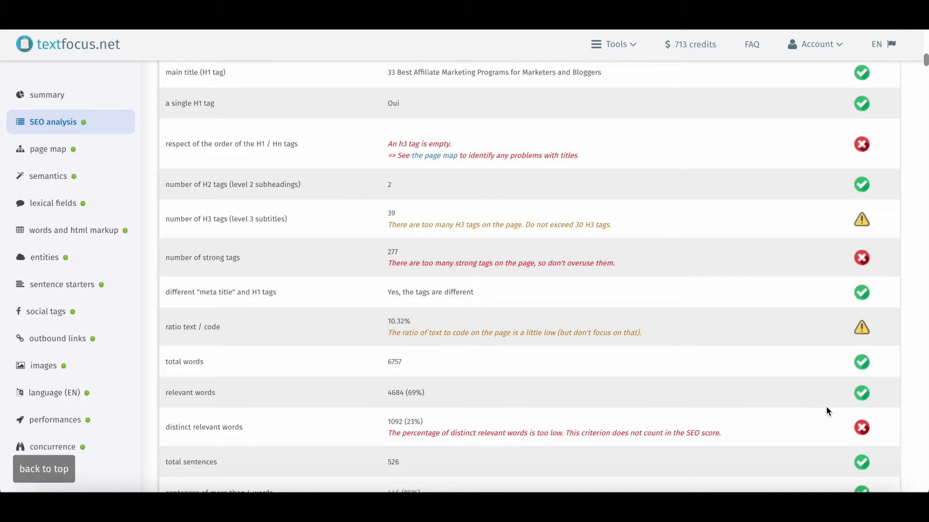
{"action": "scroll", "coordinate": [827, 411], "scroll_direction": "down", "scroll_amount": 1}
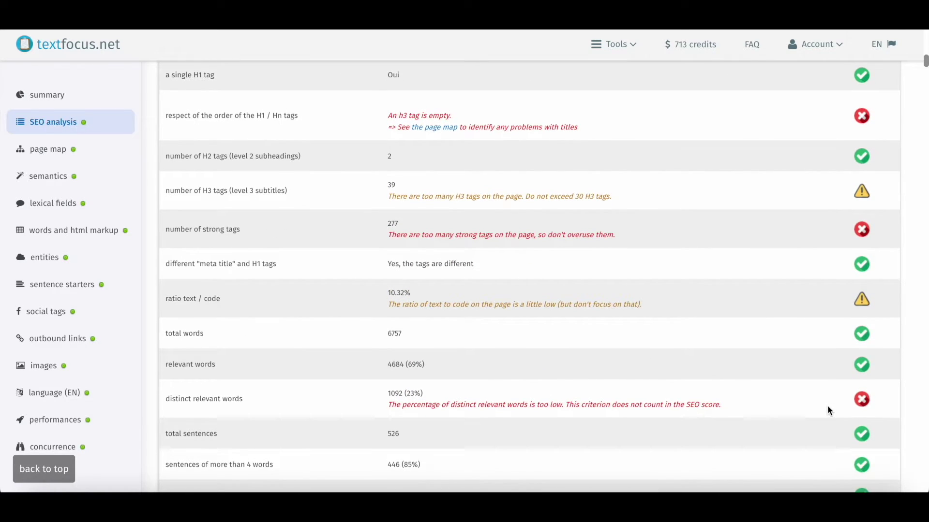
{"action": "scroll", "coordinate": [749, 423], "scroll_direction": "down", "scroll_amount": 4}
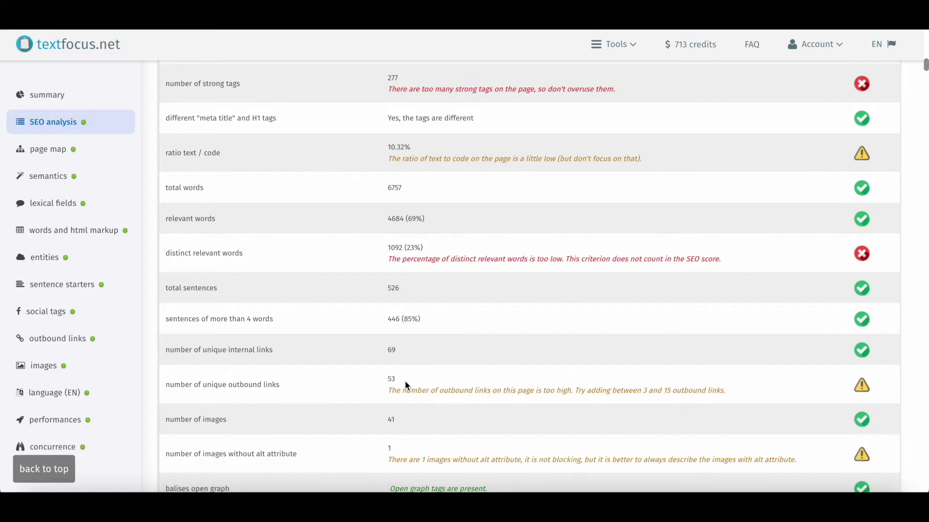
{"action": "scroll", "coordinate": [405, 382], "scroll_direction": "down", "scroll_amount": 1}
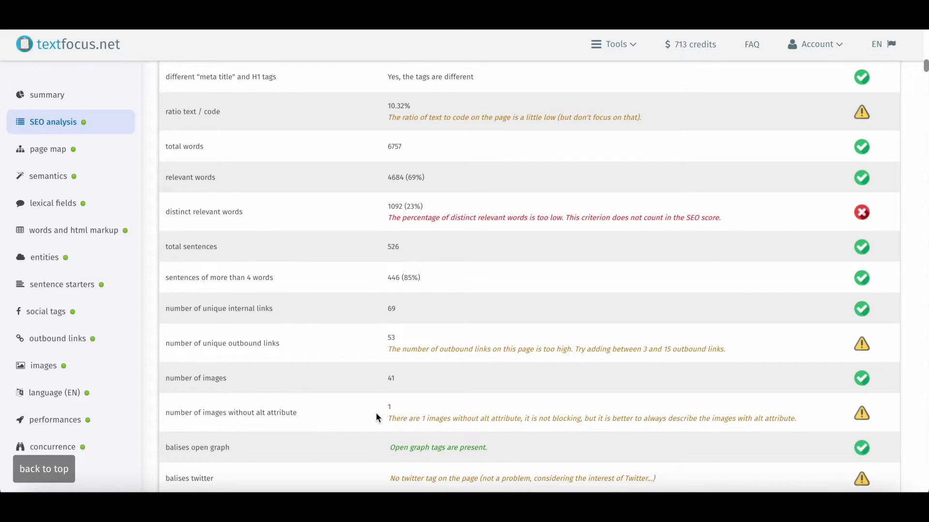
{"action": "scroll", "coordinate": [375, 414], "scroll_direction": "down", "scroll_amount": 2}
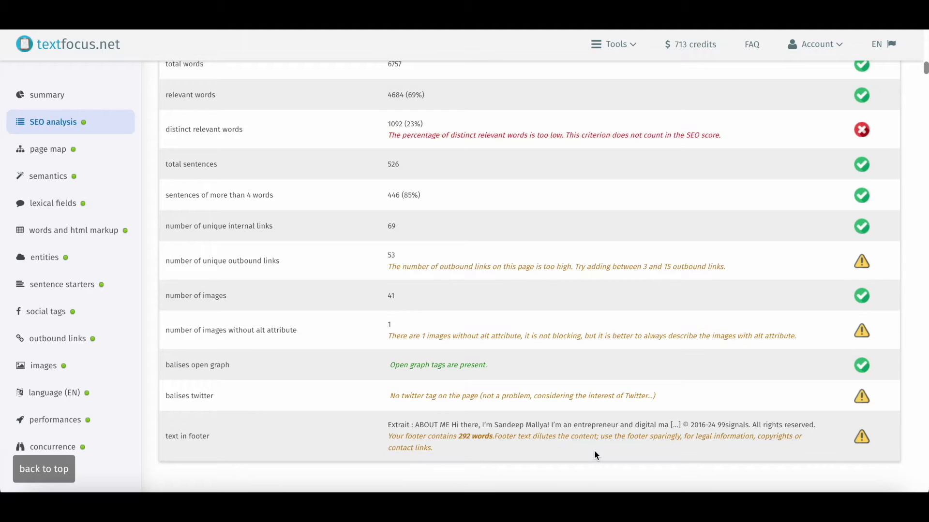
{"action": "scroll", "coordinate": [594, 456], "scroll_direction": "down", "scroll_amount": 1}
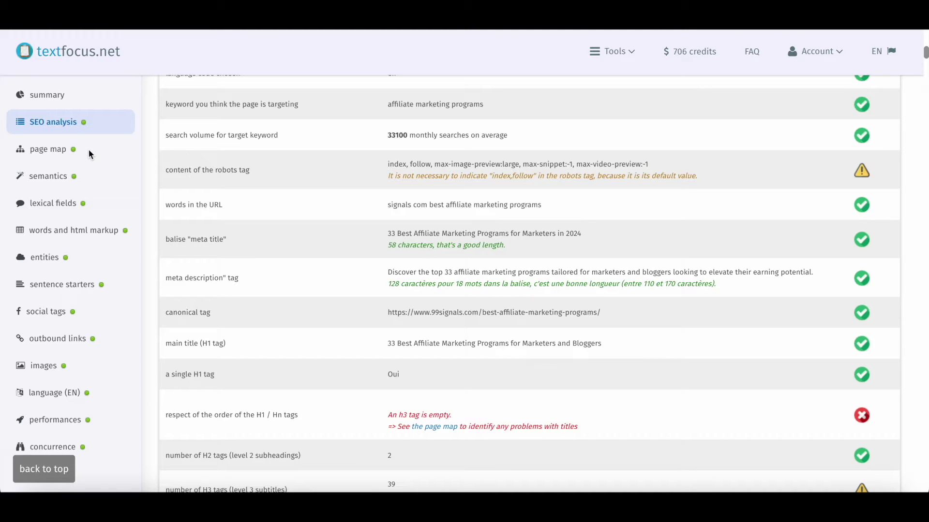
Step: View the page title hierarchy and examine the semantic suggestions table with its occurrences and ideal occurrences
{"action": "left_click", "coordinate": [34, 151]}
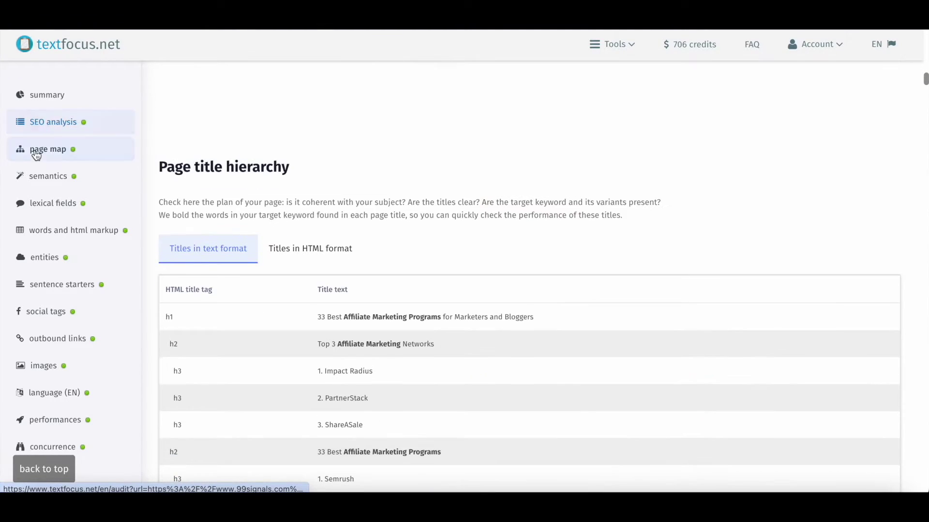
{"action": "scroll", "coordinate": [427, 269], "scroll_direction": "down", "scroll_amount": 4}
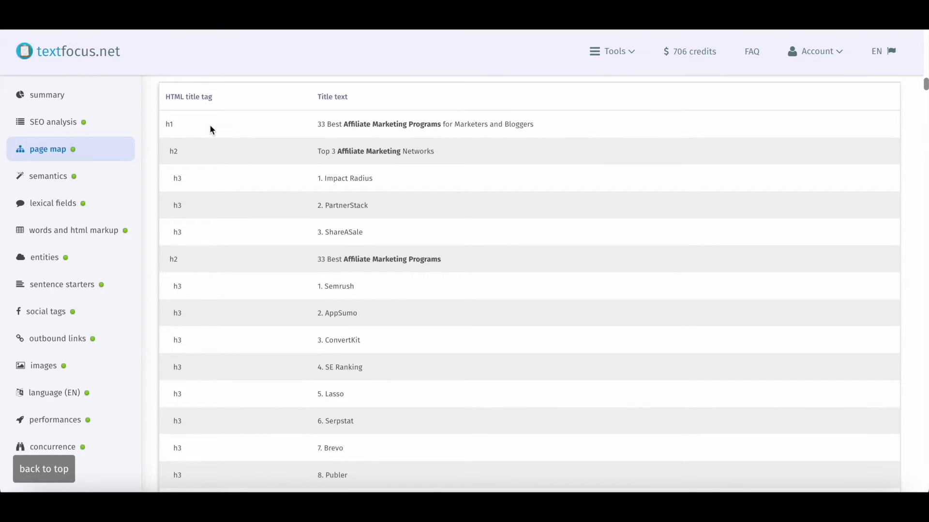
{"action": "left_click", "coordinate": [48, 176]}
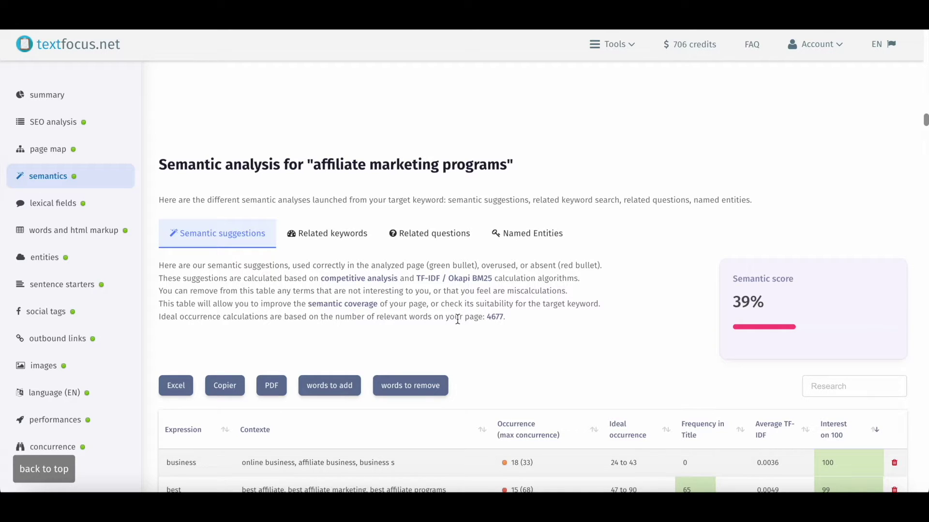
{"action": "scroll", "coordinate": [457, 319], "scroll_direction": "down", "scroll_amount": 3}
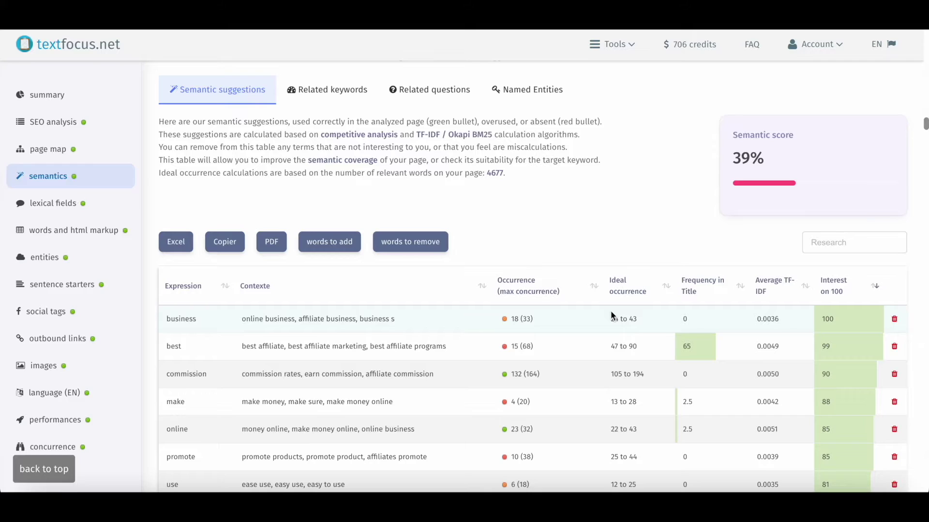
{"action": "scroll", "coordinate": [463, 314], "scroll_direction": "down", "scroll_amount": 1}
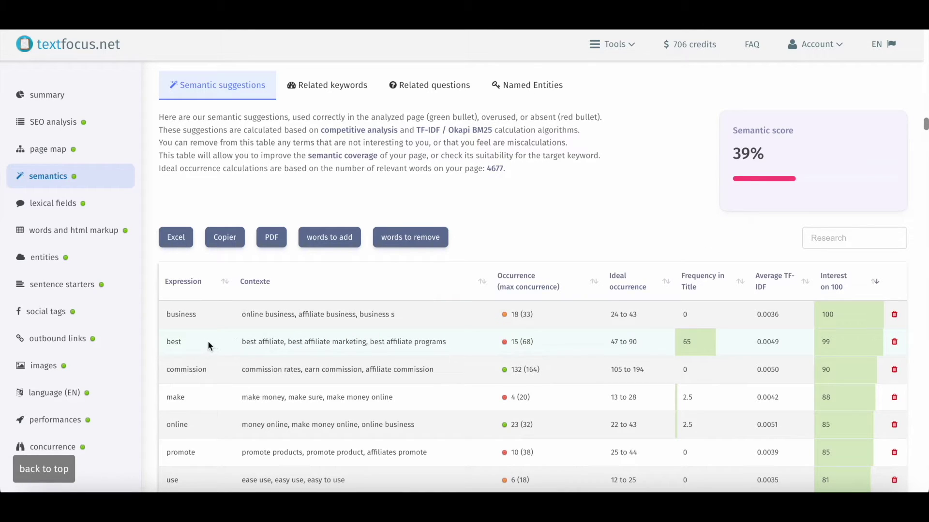
{"action": "scroll", "coordinate": [207, 338], "scroll_direction": "down", "scroll_amount": 1}
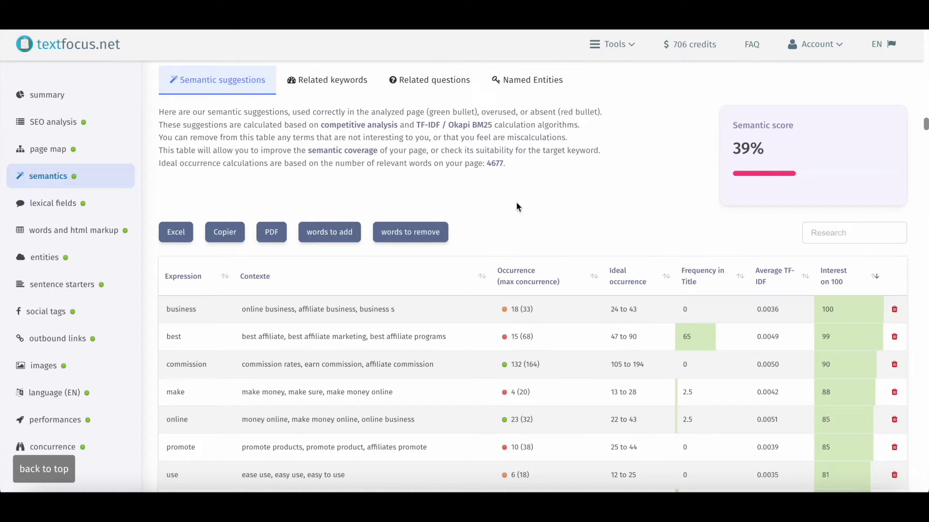
Step: Show the related keywords and the related questions for "affiliate marketing programs" in the semantic analysis
{"action": "left_click", "coordinate": [328, 92]}
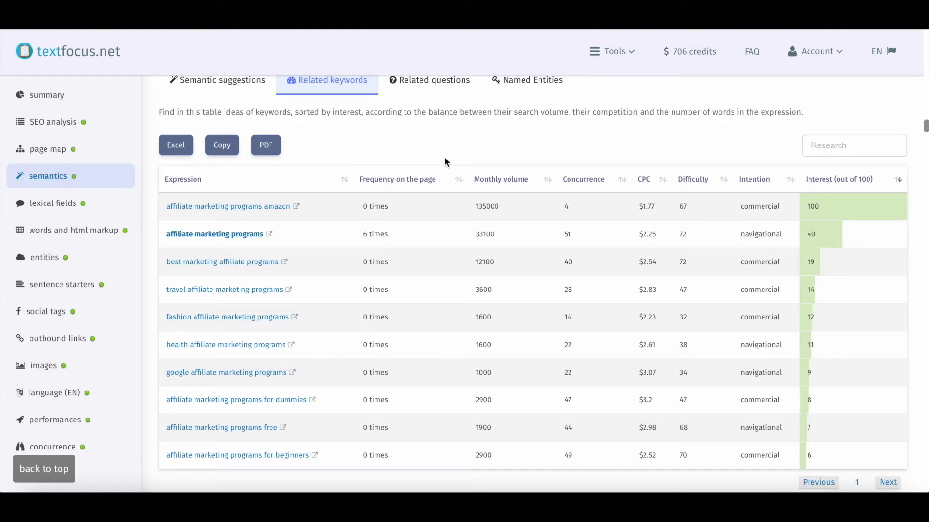
{"action": "left_click", "coordinate": [437, 85]}
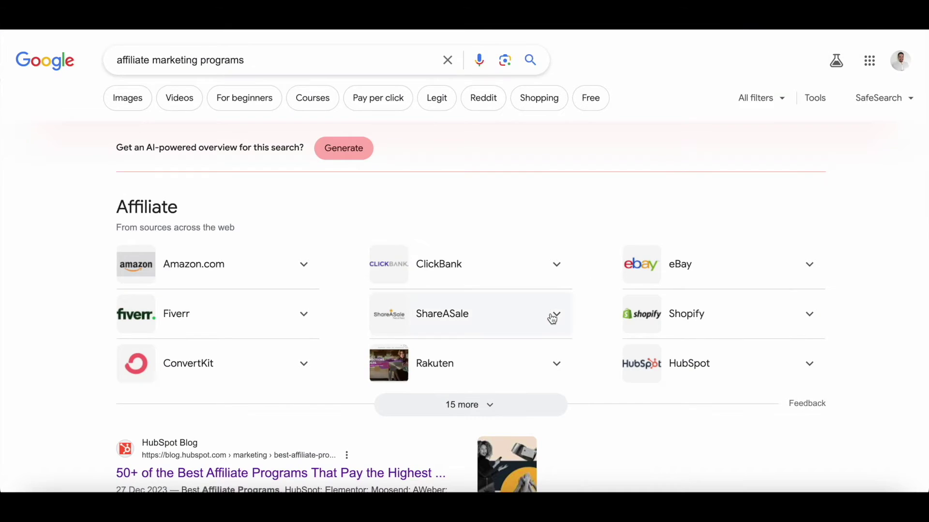
Step: In Google's results for "affiliate marketing programs", look at the People also ask questions
{"action": "scroll", "coordinate": [551, 318], "scroll_direction": "down", "scroll_amount": 5}
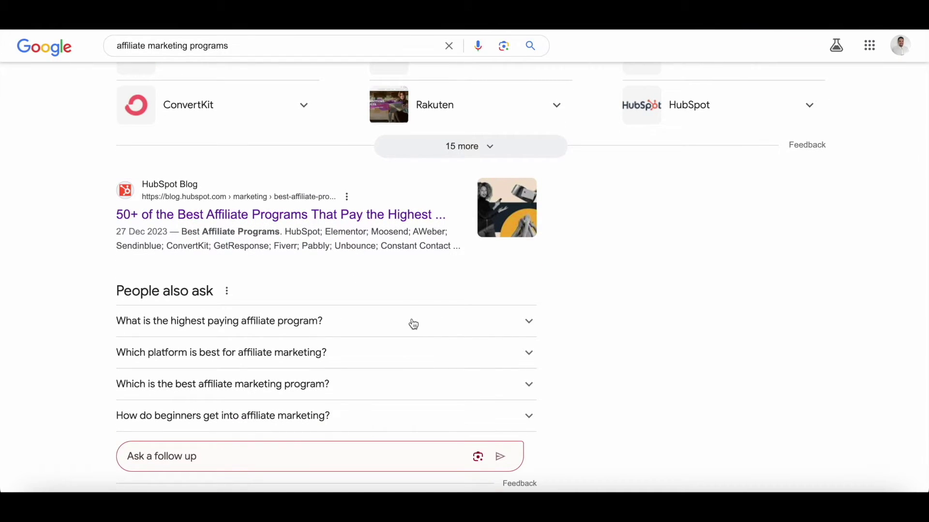
{"action": "left_click", "coordinate": [413, 324]}
{"action": "left_click", "coordinate": [413, 324]}
{"action": "left_click", "coordinate": [413, 325]}
Step: Back in Textfocus, examine the interrogative form chart and the related questions table with search volumes
{"action": "scroll", "coordinate": [290, 402], "scroll_direction": "down", "scroll_amount": 3}
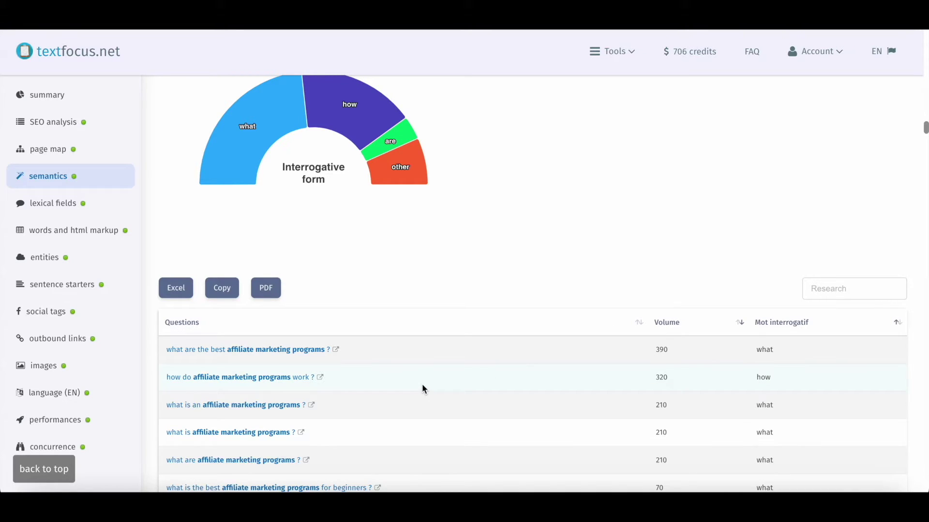
{"action": "scroll", "coordinate": [423, 386], "scroll_direction": "down", "scroll_amount": 1}
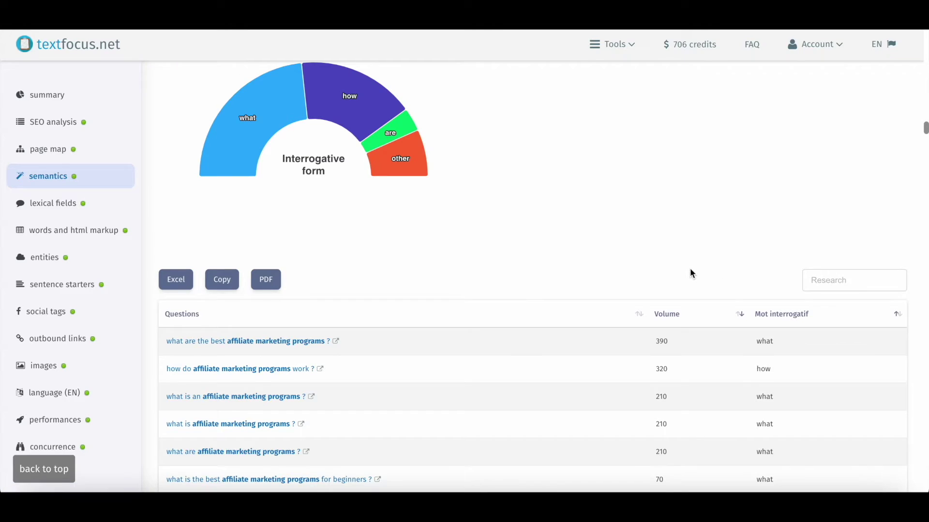
{"action": "scroll", "coordinate": [691, 271], "scroll_direction": "up", "scroll_amount": 5}
{"action": "scroll", "coordinate": [692, 274], "scroll_direction": "down", "scroll_amount": 5}
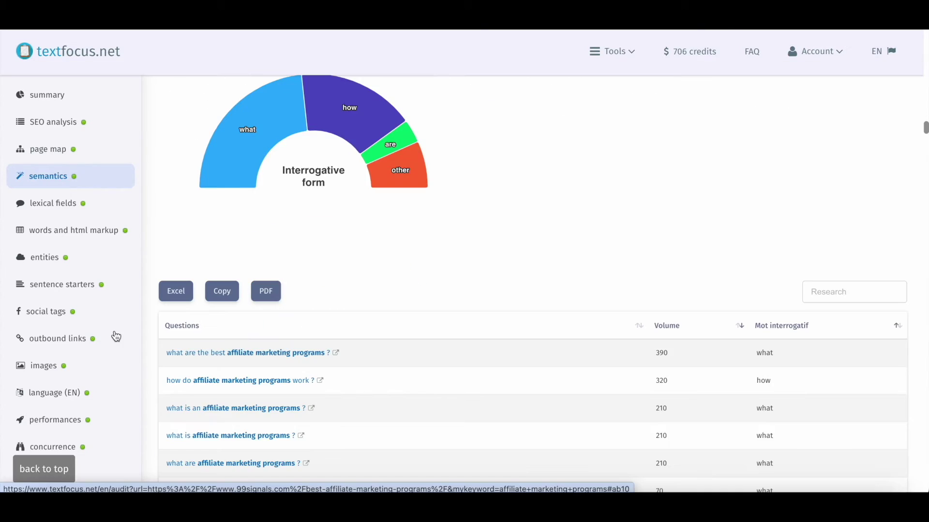
Step: Review the analysis of image alt tags and the analysis of outgoing hyperlinks
{"action": "left_click", "coordinate": [93, 364]}
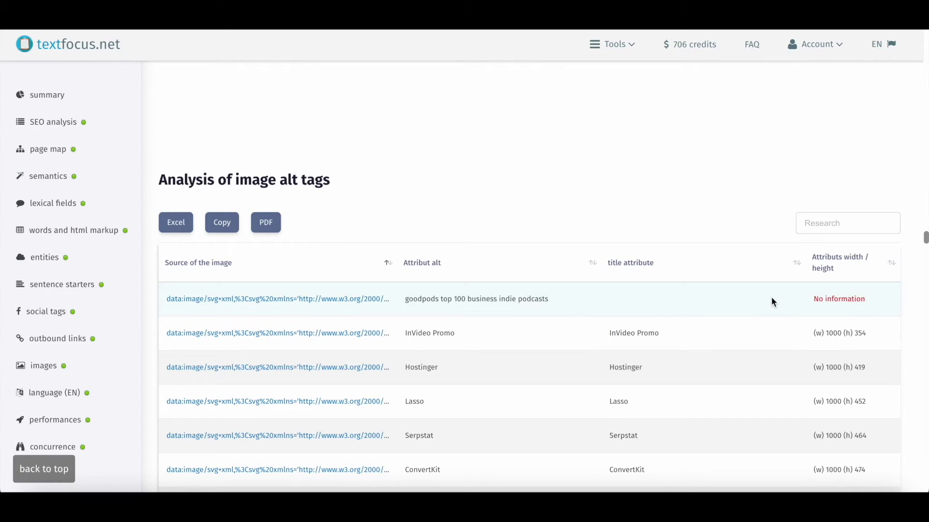
{"action": "scroll", "coordinate": [365, 344], "scroll_direction": "up", "scroll_amount": 10}
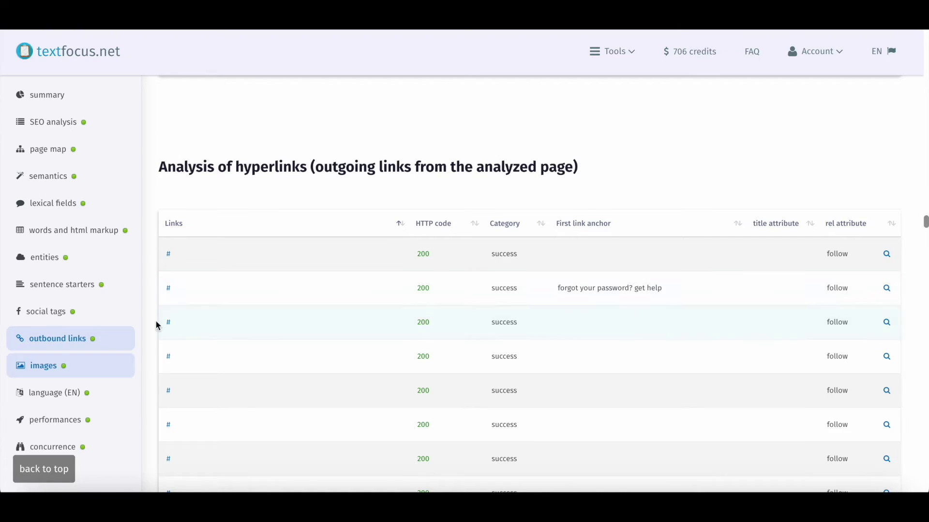
Step: Open the page performance results and examine the mobile performance score and tested metrics
{"action": "left_click", "coordinate": [72, 420]}
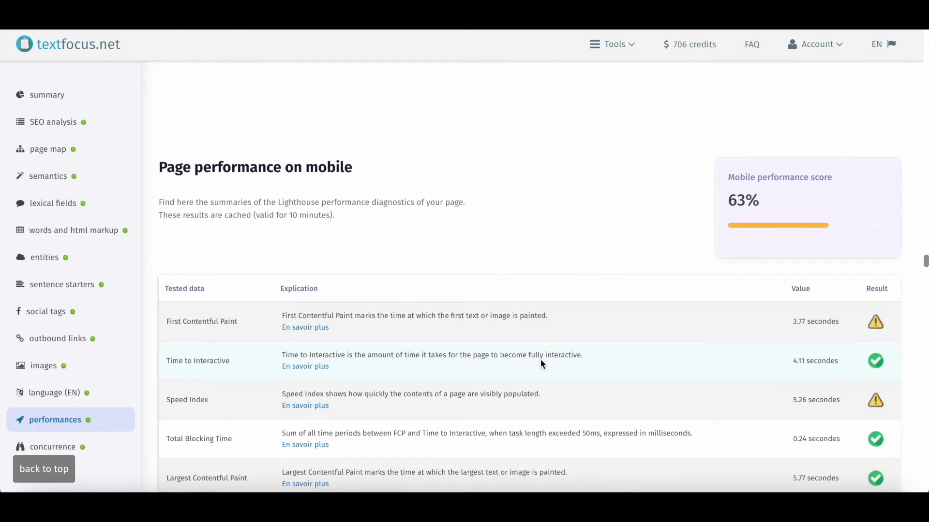
{"action": "scroll", "coordinate": [728, 341], "scroll_direction": "down", "scroll_amount": 1}
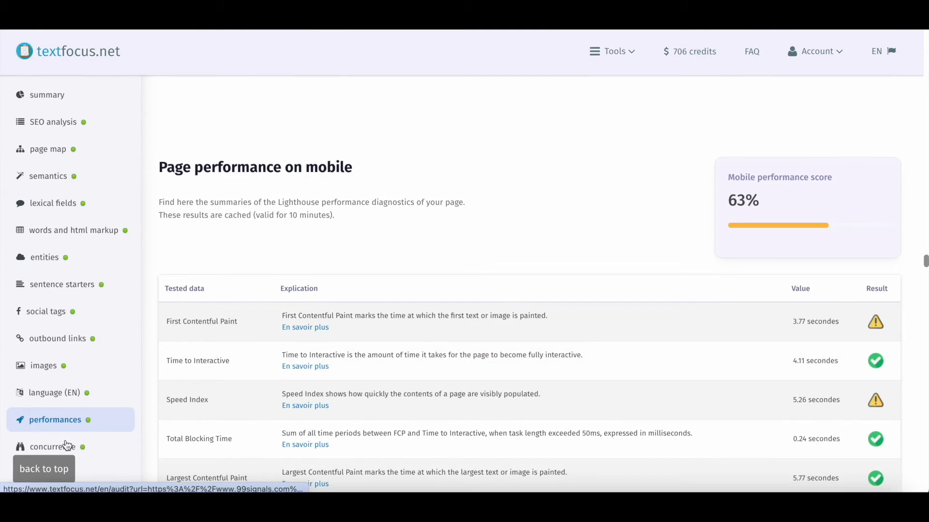
Step: Open the competitor analysis and examine the average scores and the table of competing pages ranking in Google
{"action": "left_click", "coordinate": [67, 444]}
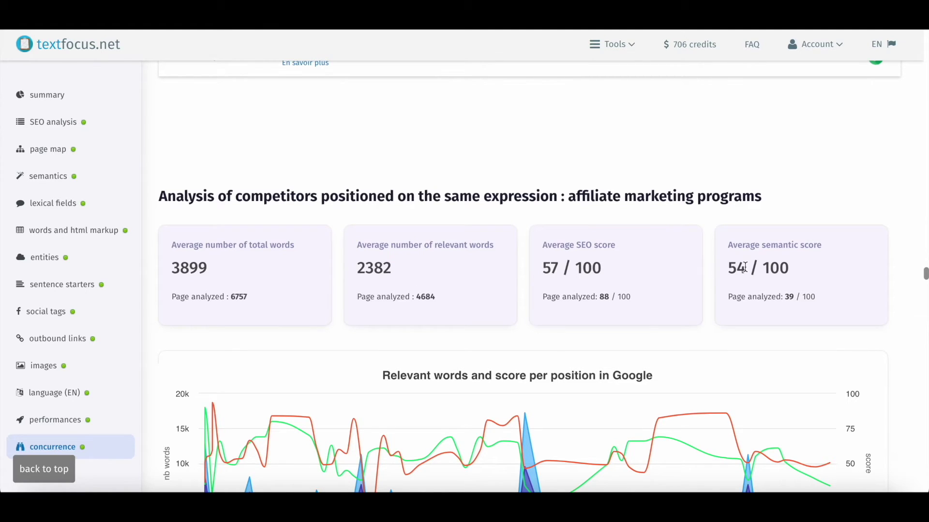
{"action": "scroll", "coordinate": [744, 268], "scroll_direction": "down", "scroll_amount": 10}
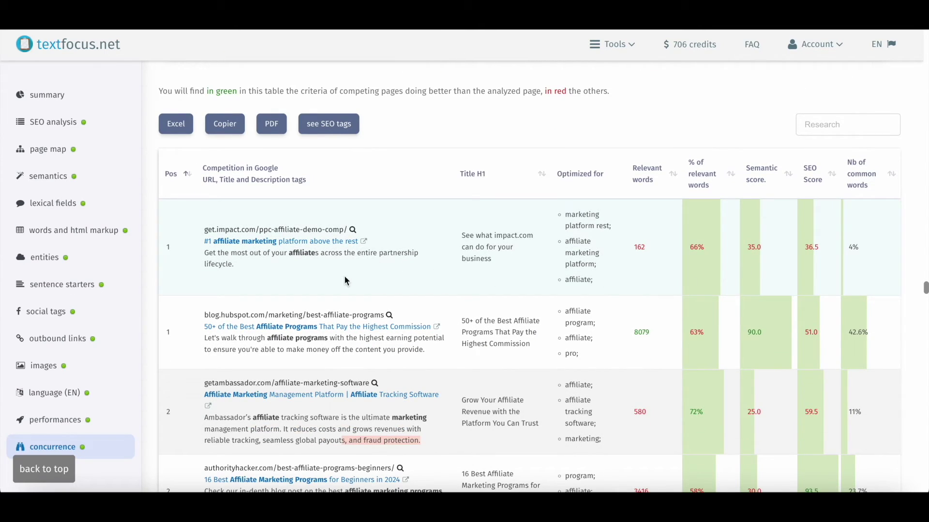
{"action": "scroll", "coordinate": [730, 234], "scroll_direction": "down", "scroll_amount": 2}
{"action": "scroll", "coordinate": [731, 235], "scroll_direction": "down", "scroll_amount": 1}
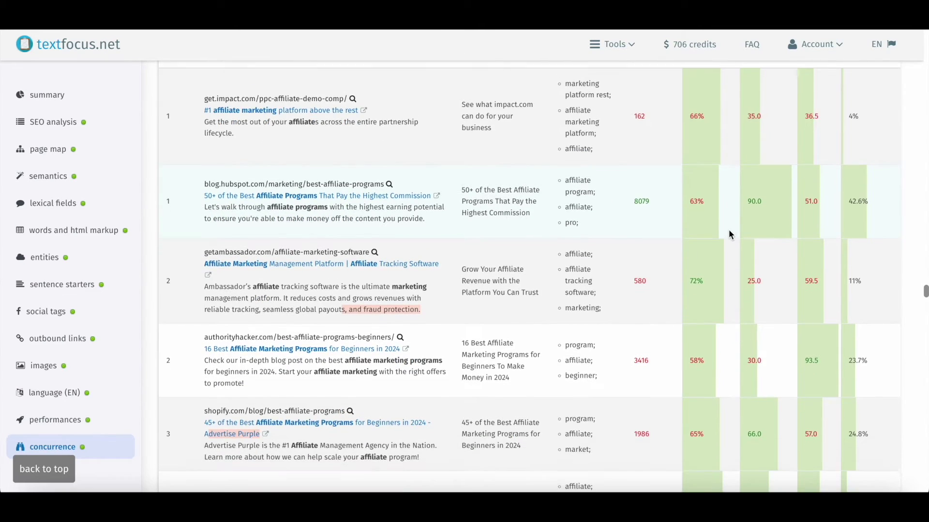
{"action": "scroll", "coordinate": [731, 234], "scroll_direction": "up", "scroll_amount": 2}
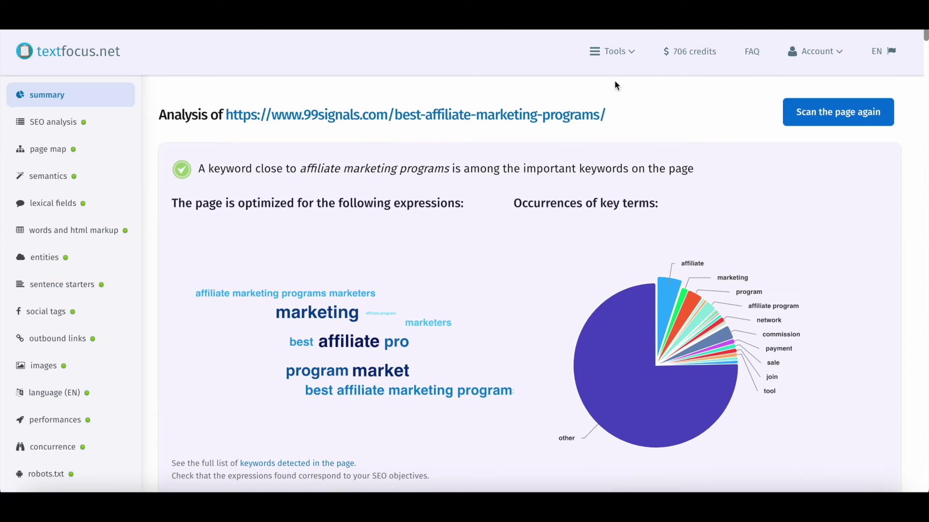
Step: Open the Optimized copywriting tool and start writing for "affiliate marketing programs", English / United States, with a 2000-word target
{"action": "left_click", "coordinate": [611, 54]}
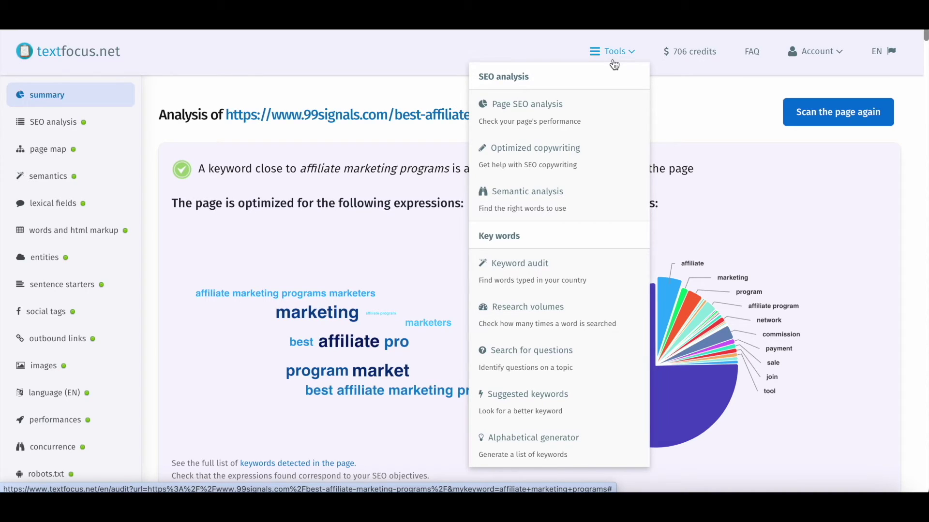
{"action": "left_click", "coordinate": [566, 168]}
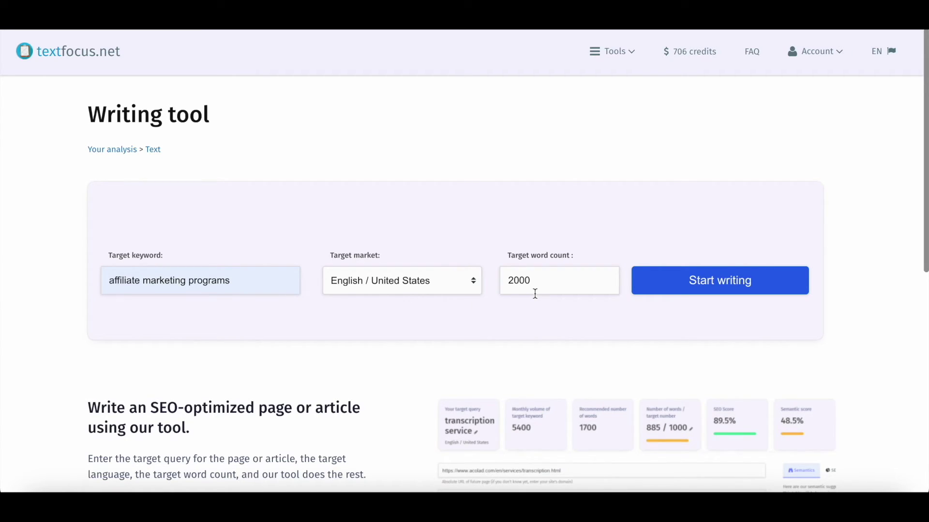
{"action": "left_click", "coordinate": [688, 293]}
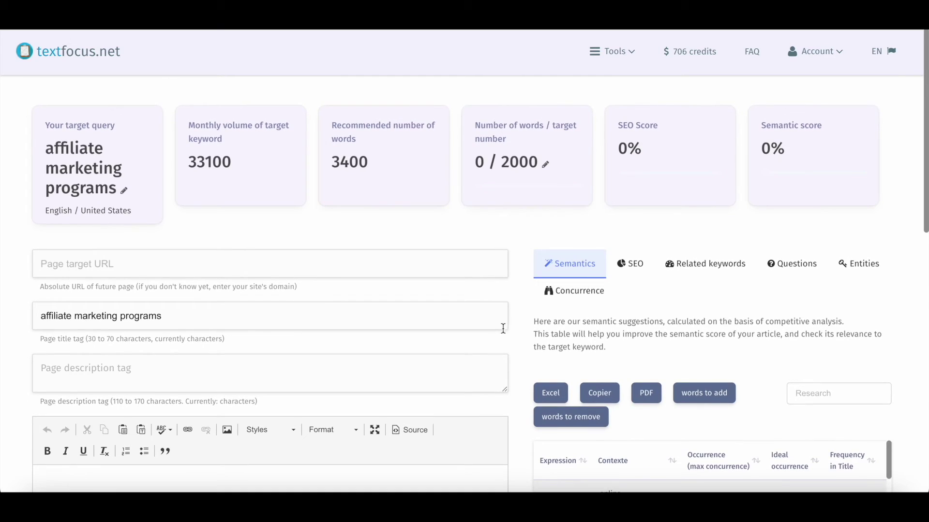
Step: Open the Search for questions tool and run a question search for "link building" in the English / United States market
{"action": "scroll", "coordinate": [433, 391], "scroll_direction": "down", "scroll_amount": 2}
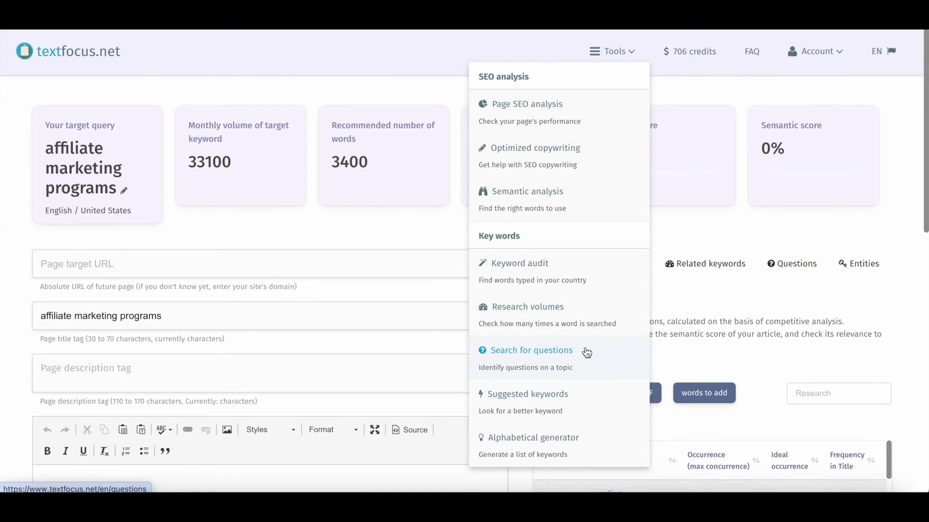
{"action": "left_click", "coordinate": [587, 352]}
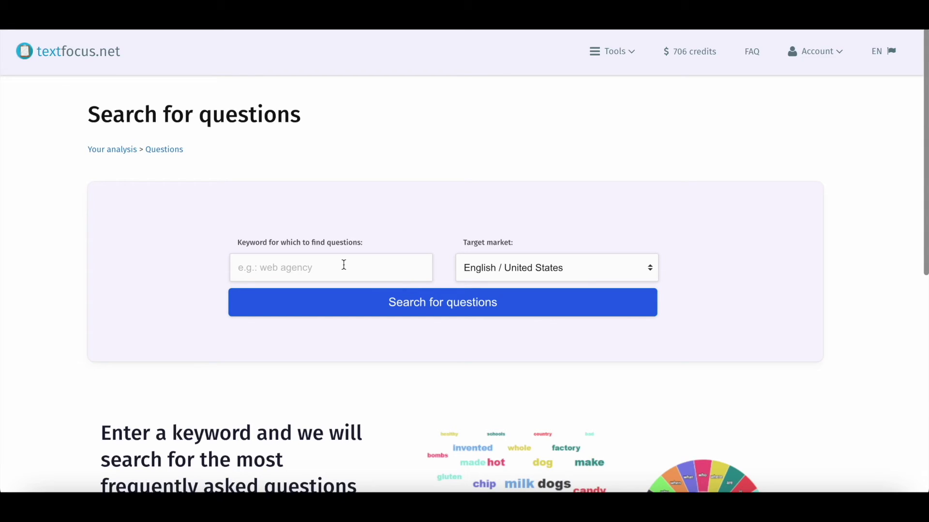
{"action": "left_click", "coordinate": [399, 274]}
{"action": "type", "text": "link building"}
{"action": "left_click", "coordinate": [396, 314]}
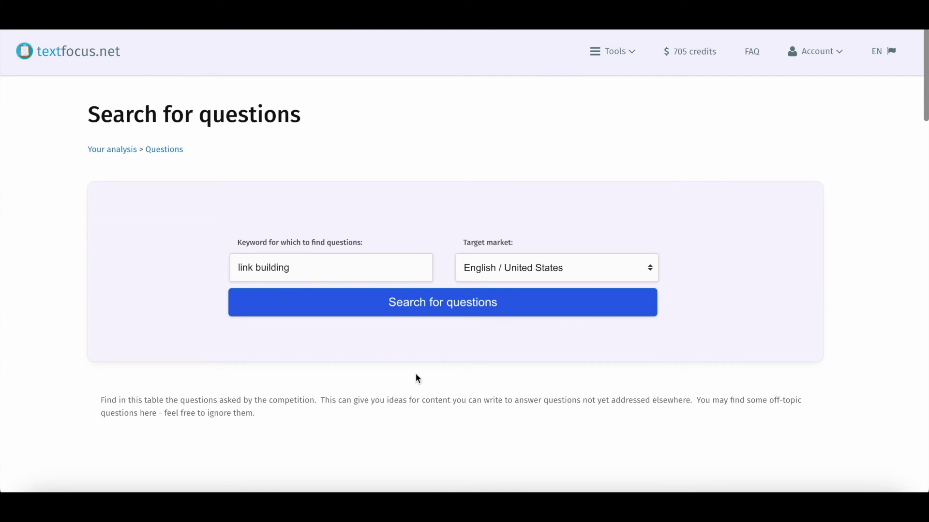
Step: Examine the interrogative form chart and the table of link building questions with their search volumes
{"action": "scroll", "coordinate": [419, 379], "scroll_direction": "down", "scroll_amount": 10}
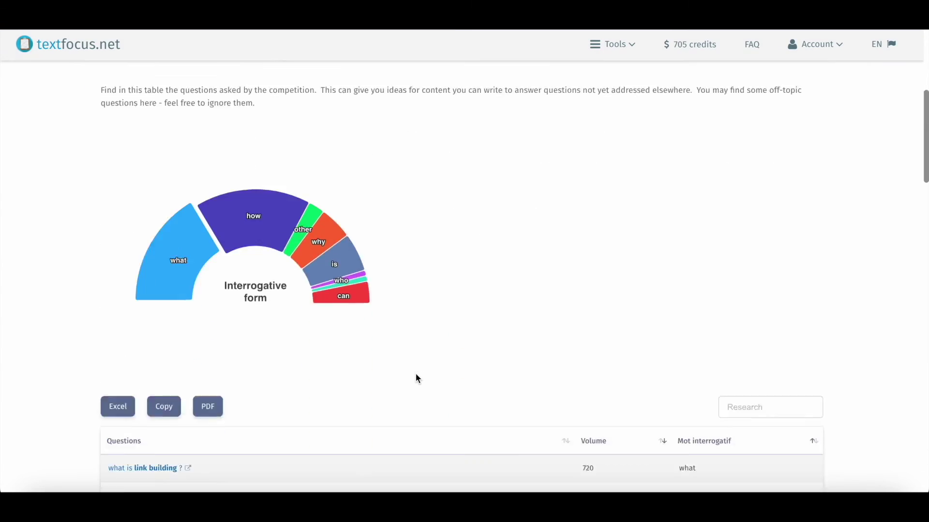
{"action": "scroll", "coordinate": [307, 344], "scroll_direction": "down", "scroll_amount": 2}
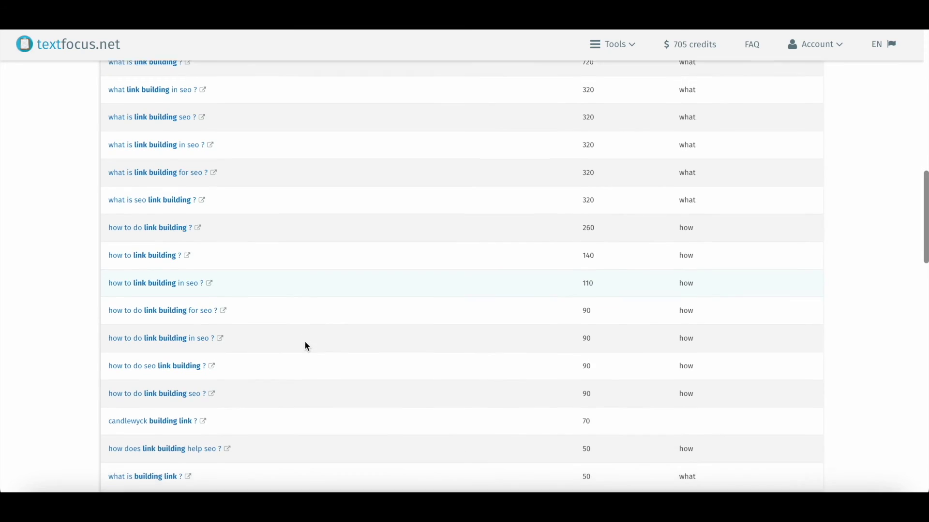
{"action": "scroll", "coordinate": [306, 345], "scroll_direction": "up", "scroll_amount": 3}
{"action": "scroll", "coordinate": [307, 347], "scroll_direction": "up", "scroll_amount": 2}
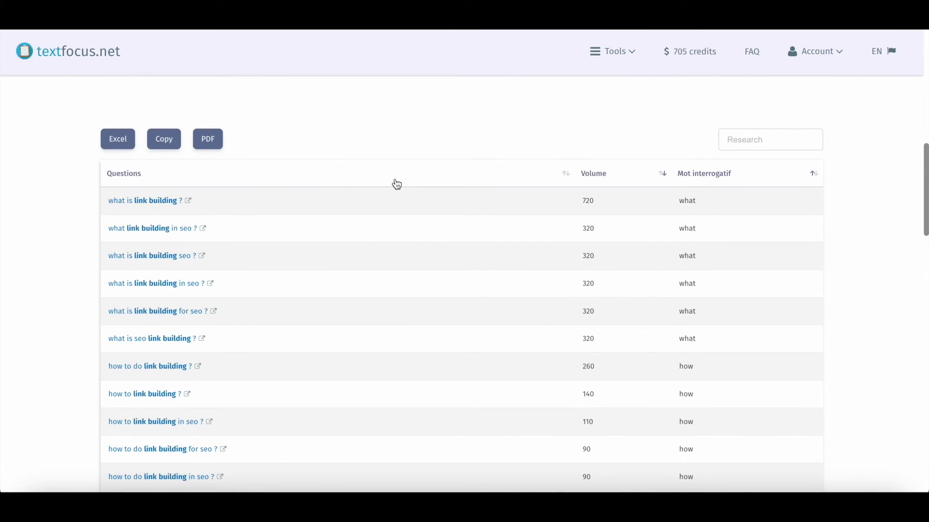
{"action": "scroll", "coordinate": [542, 340], "scroll_direction": "up", "scroll_amount": 1}
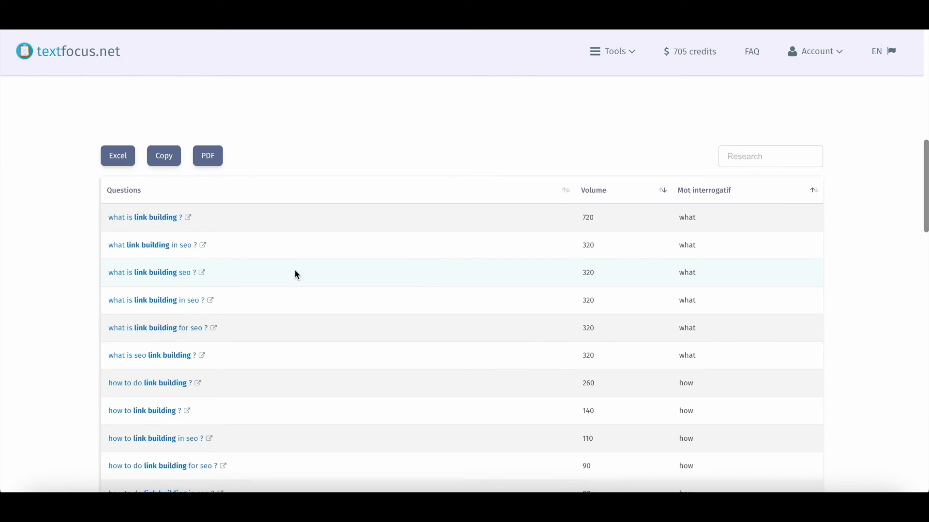
{"action": "scroll", "coordinate": [297, 276], "scroll_direction": "up", "scroll_amount": 10}
Step: Open the Semantic analysis tool, and return to the product overview of the Textfocus deal on AppSumo
{"action": "left_click", "coordinate": [613, 51]}
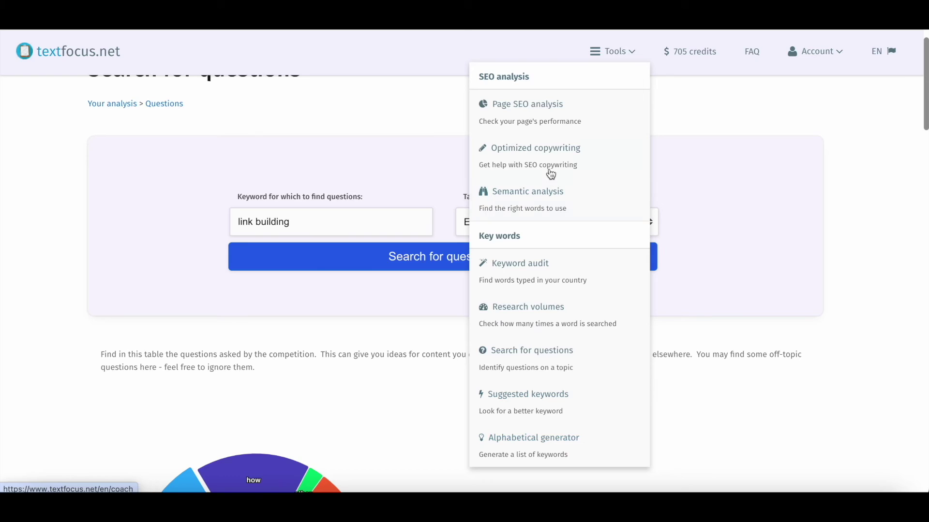
{"action": "left_click", "coordinate": [546, 193]}
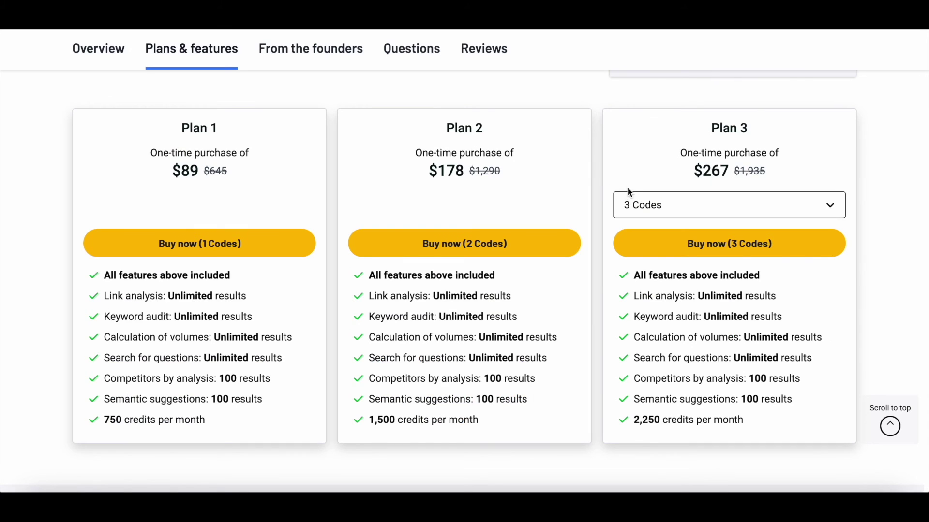
{"action": "scroll", "coordinate": [628, 187], "scroll_direction": "up", "scroll_amount": 10}
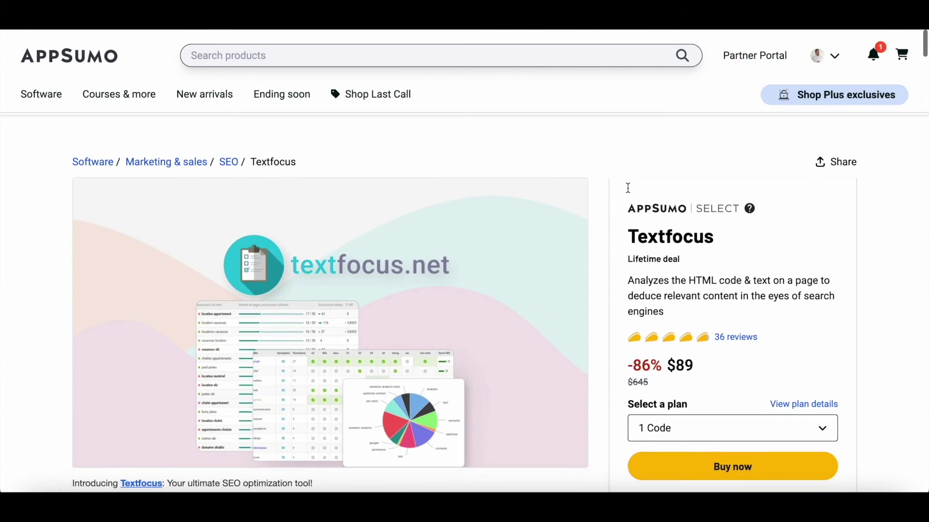